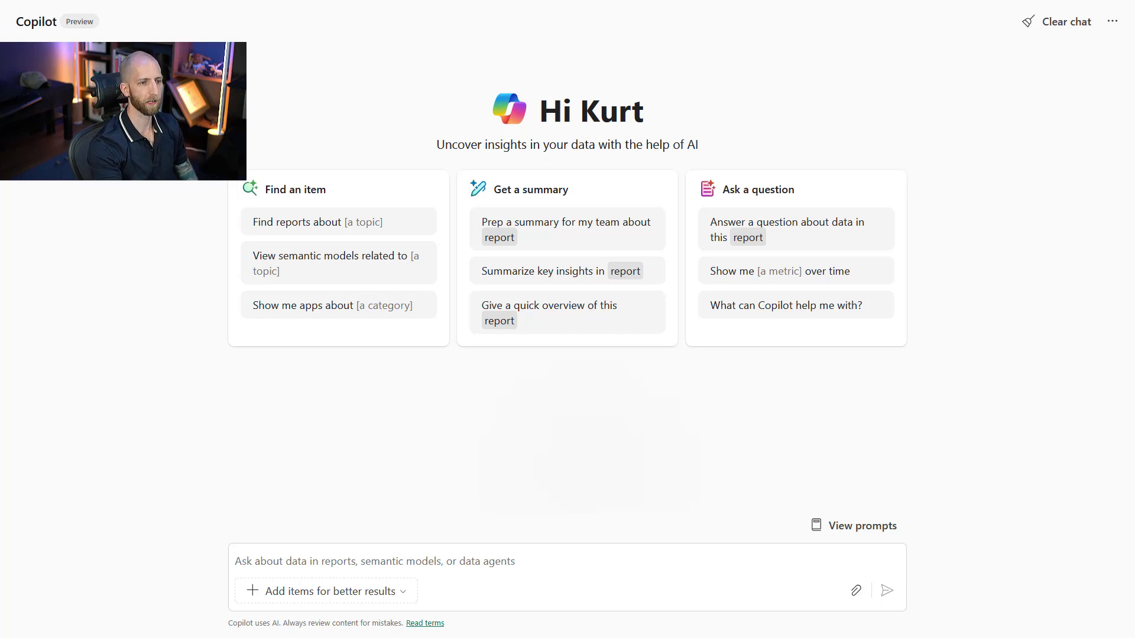
Attach the Fitness Model semantic model from the OneLake catalog to the Copilot request.
click(364, 555)
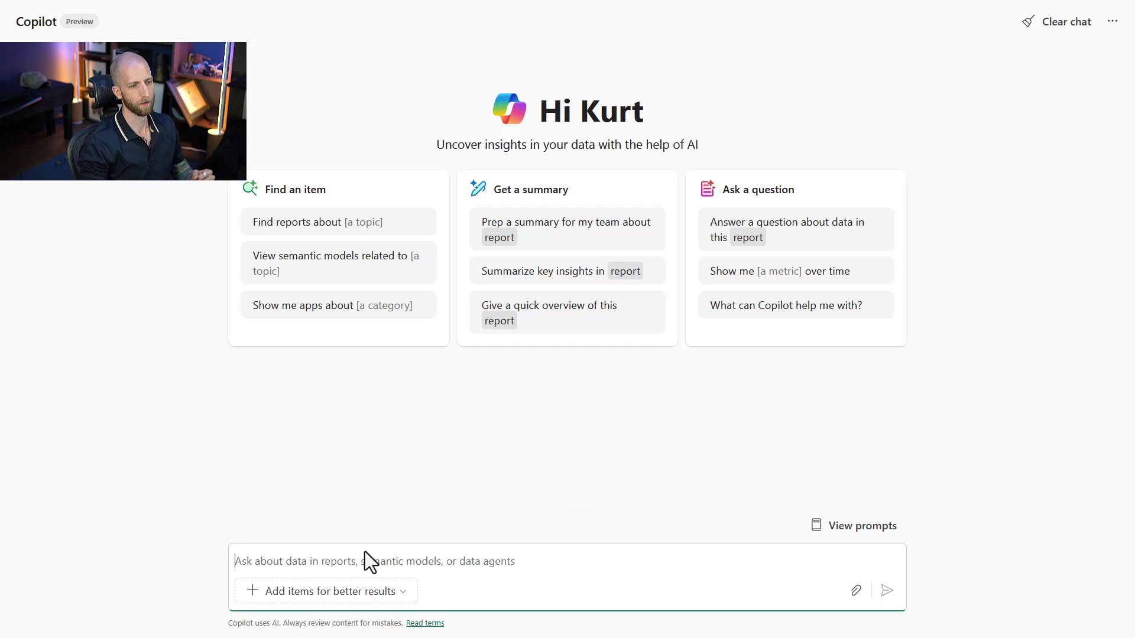
click(391, 593)
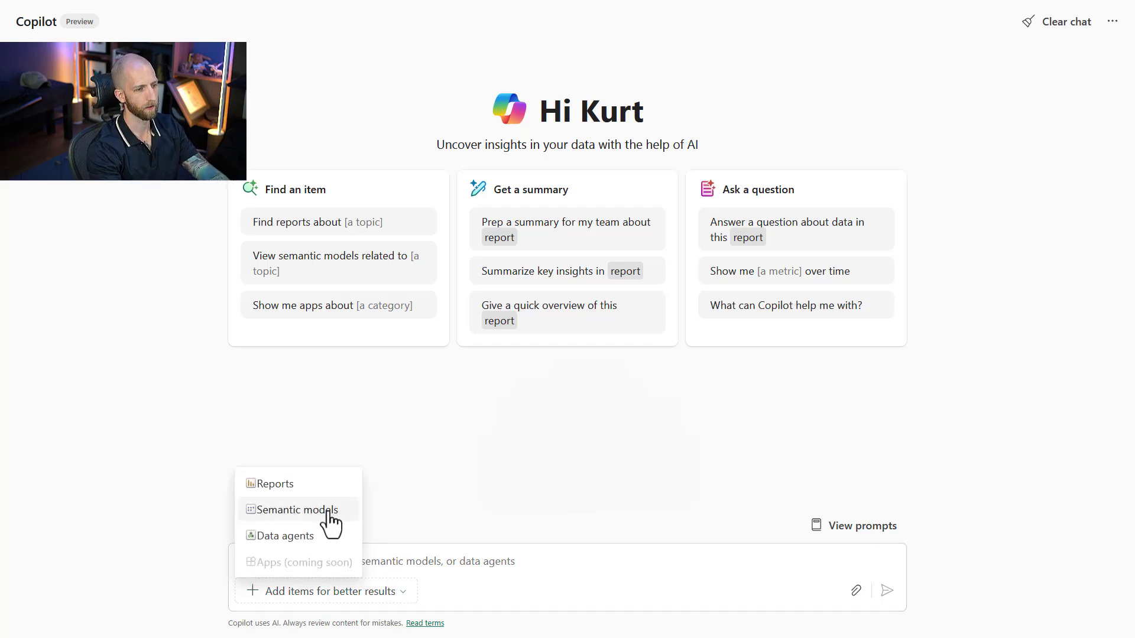
click(355, 518)
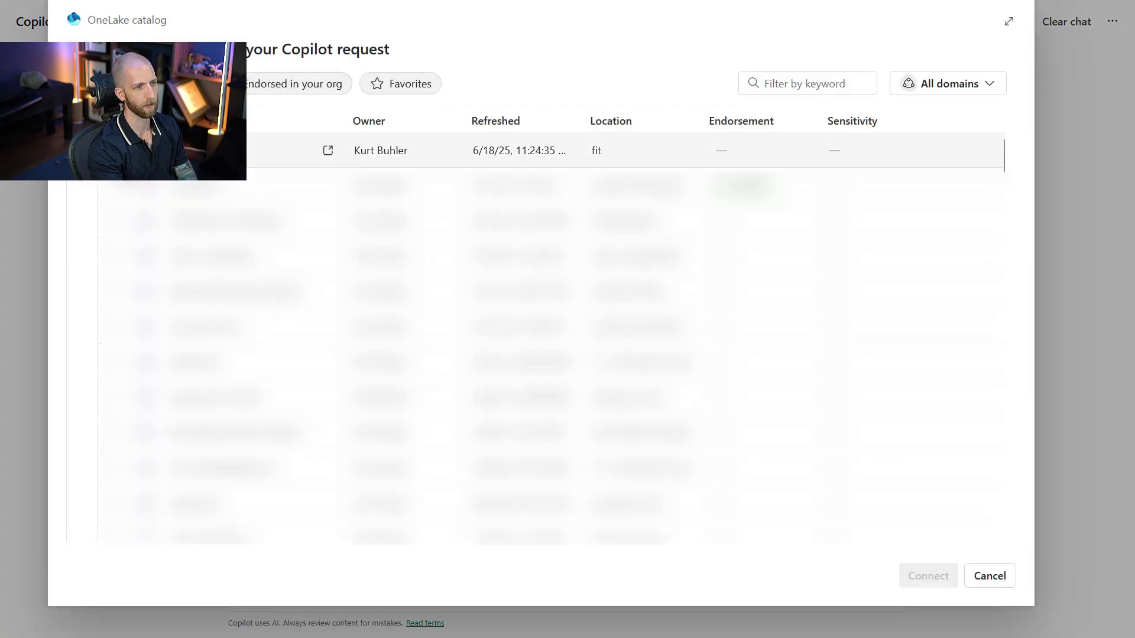
click(178, 150)
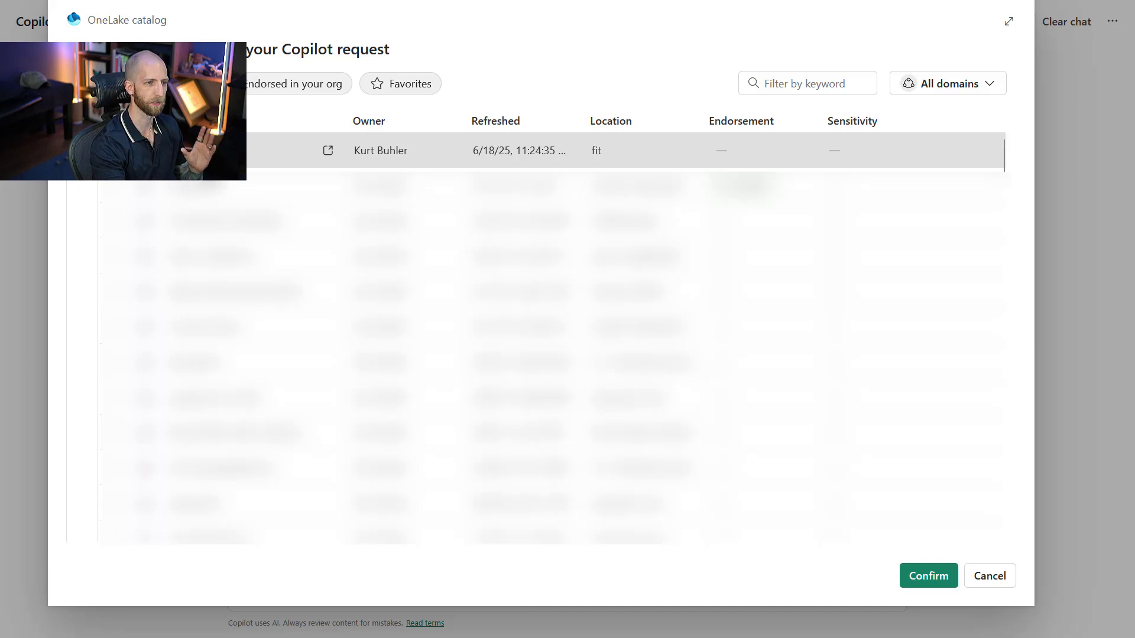
click(910, 580)
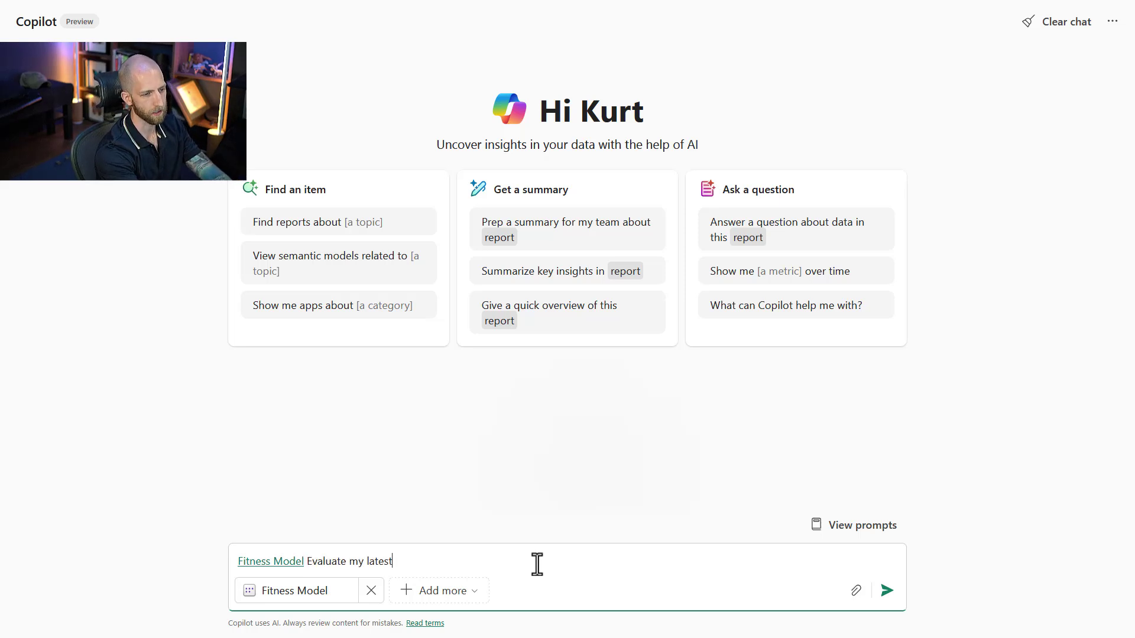
Ask Copilot "Evaluate my latest workout" against the Fitness Model.
text(workout)
key(Return)
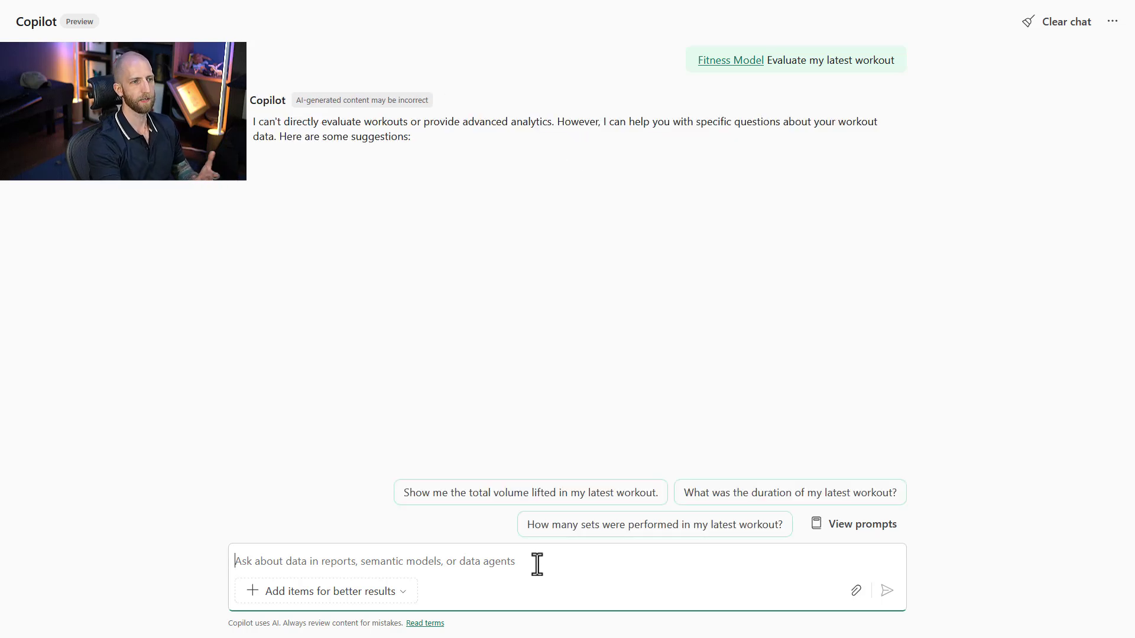
click(608, 317)
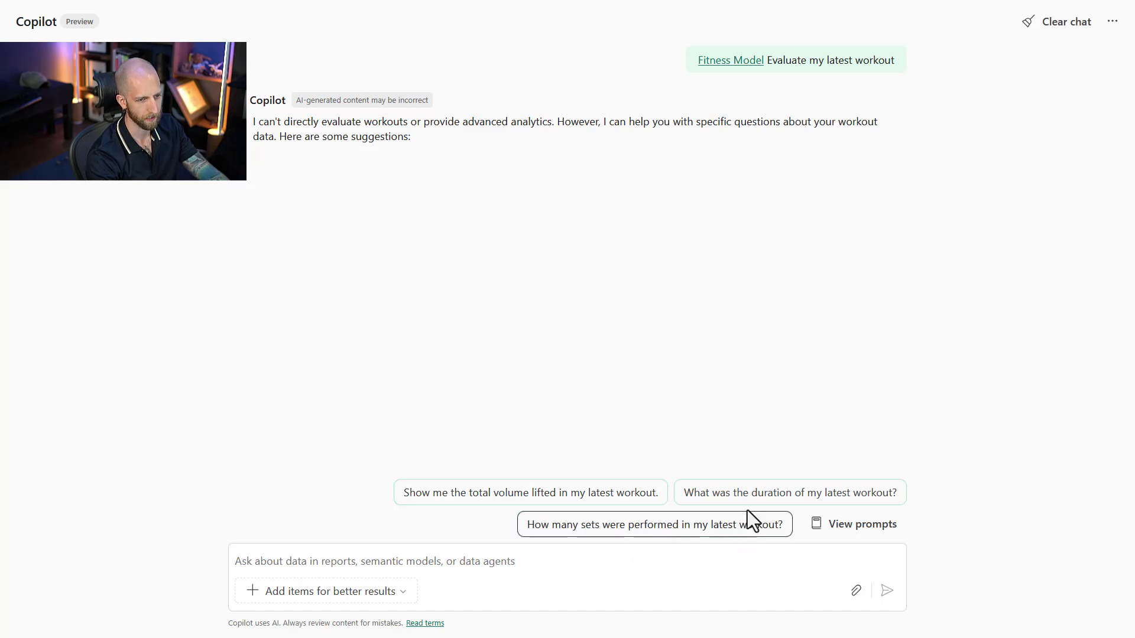
Ask the suggested question "How many sets were performed in my latest workout?" and review the answer and how Copilot arrived at it.
click(730, 531)
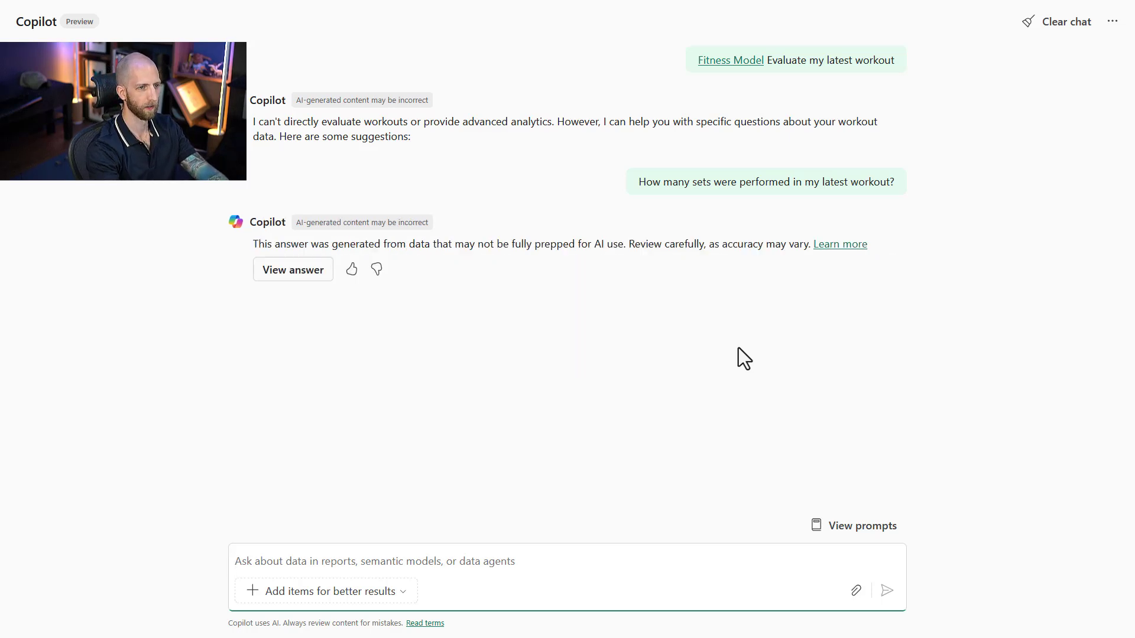
click(314, 272)
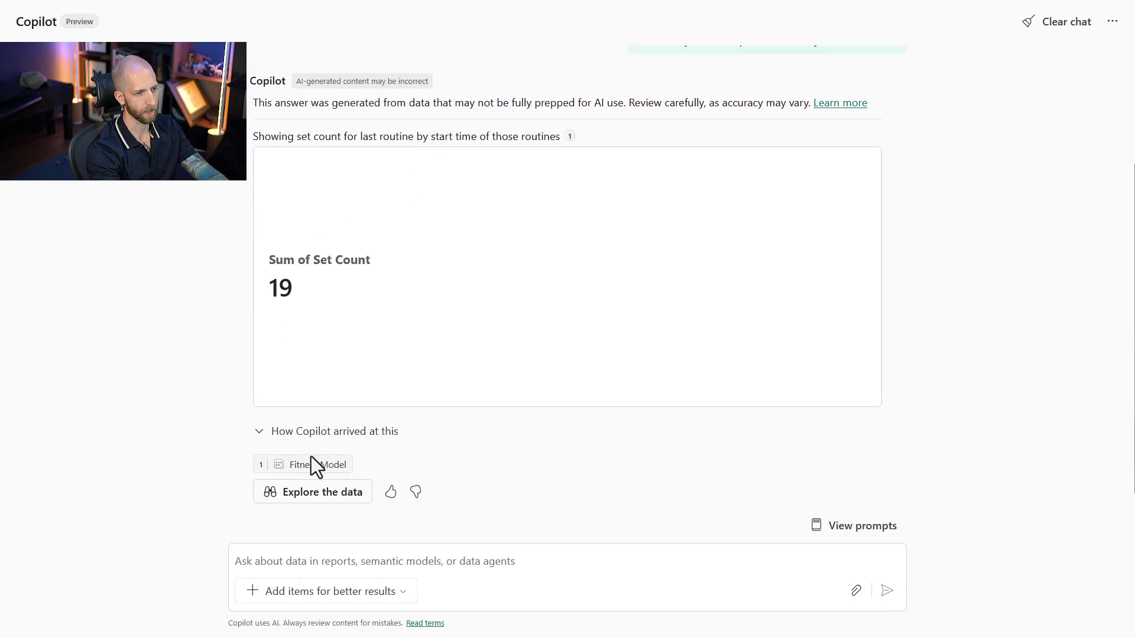
click(310, 432)
drag(286, 410, 385, 410)
click(296, 412)
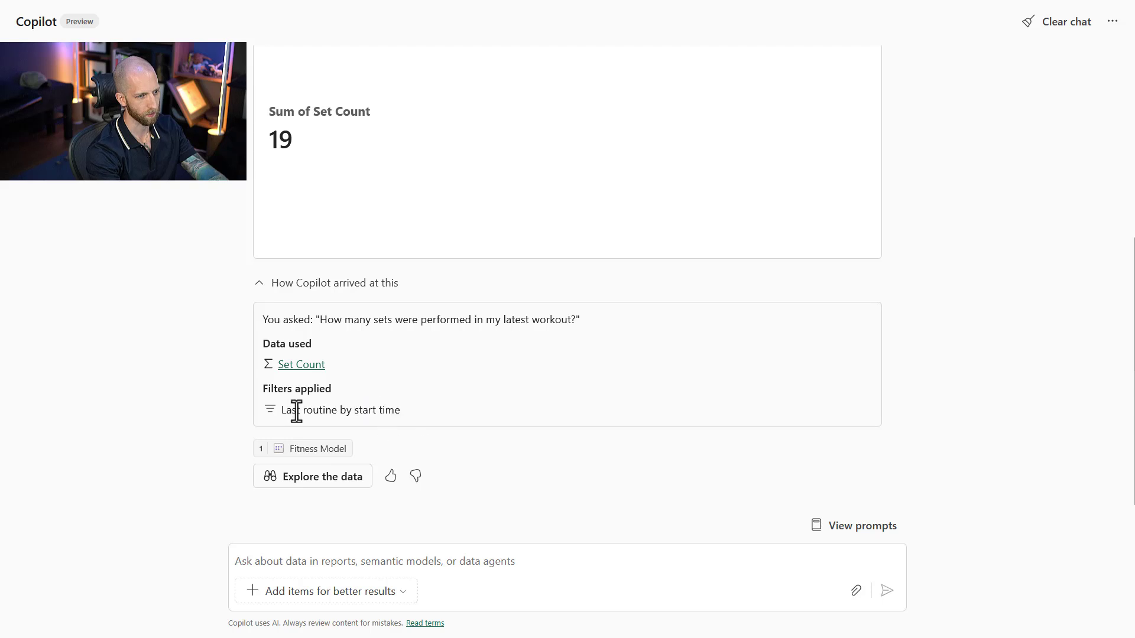
click(273, 286)
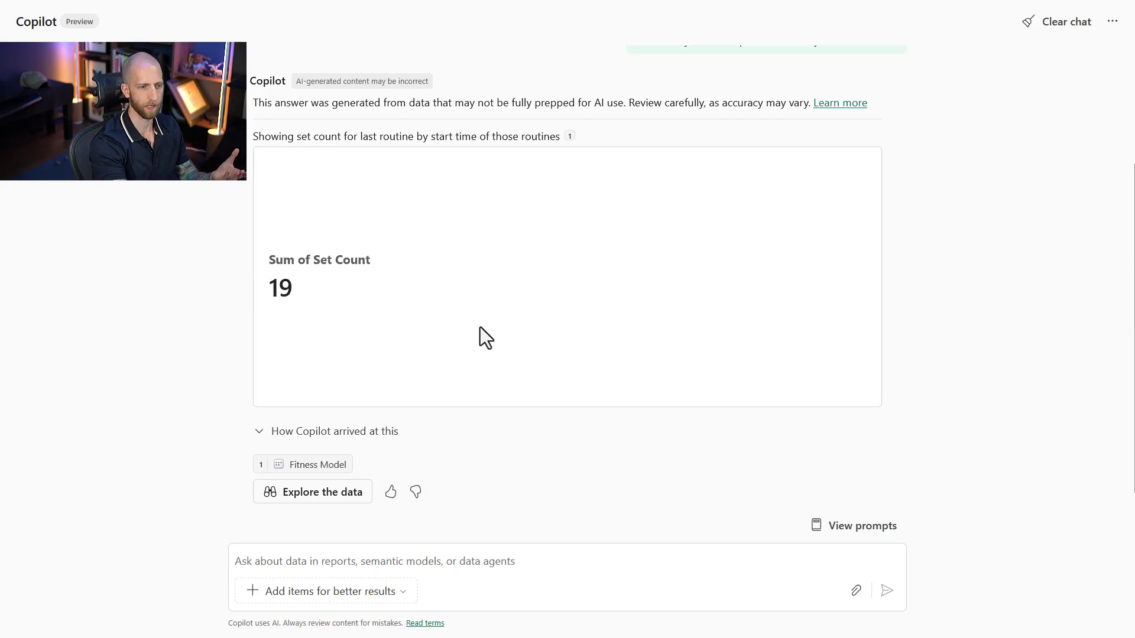
Ask "Show me what exercises and sets I did for the latest workout" and view the answer.
click(492, 558)
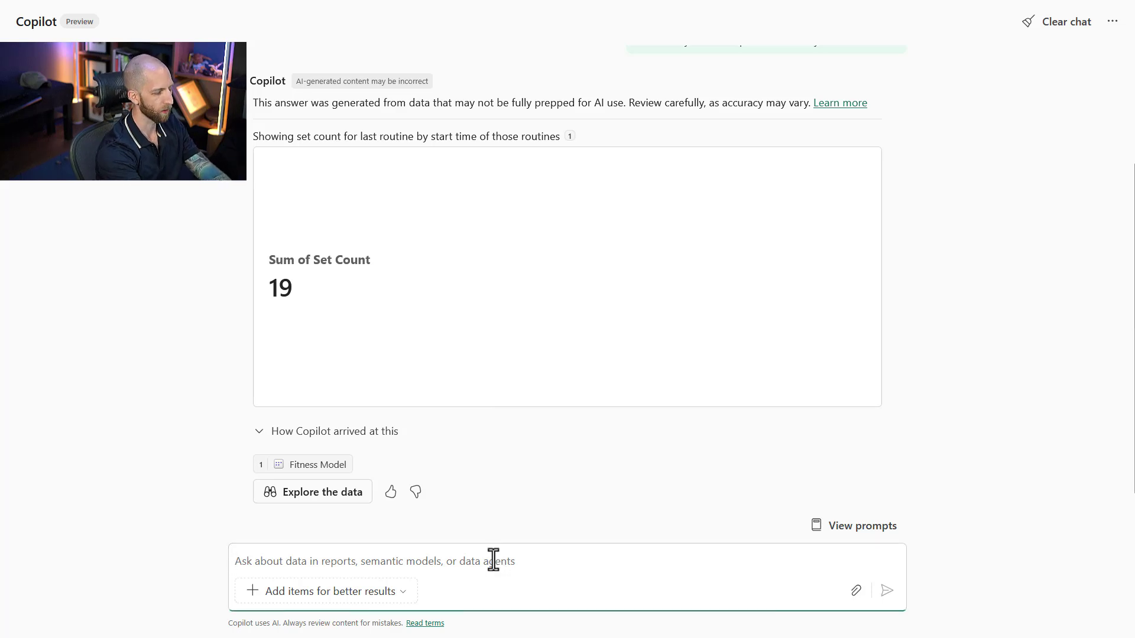
text(Show)
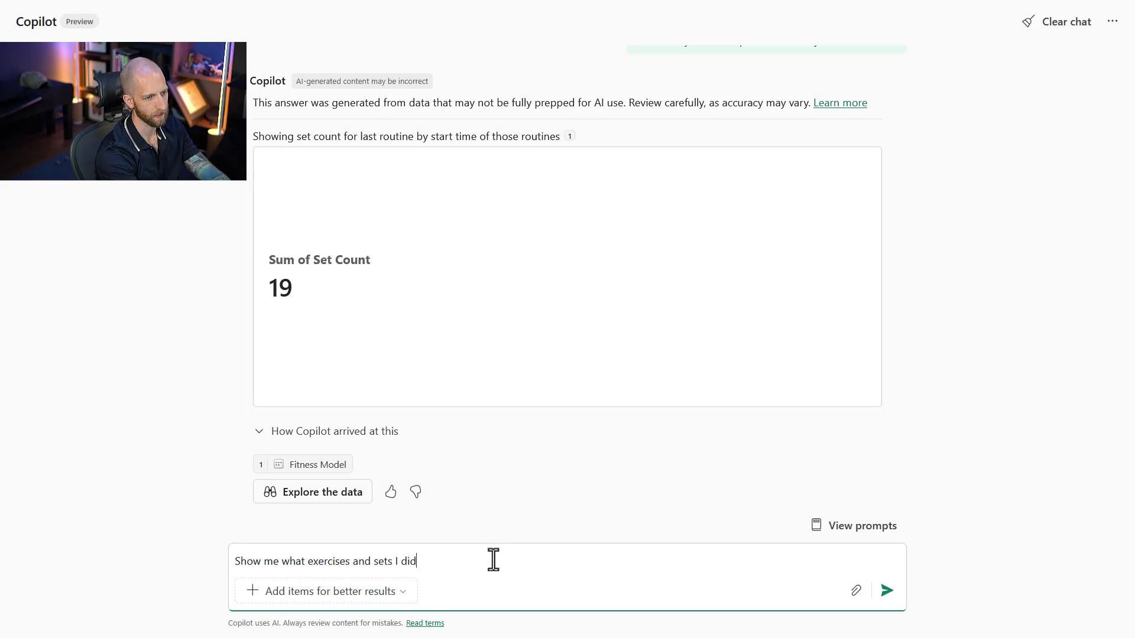
text(me what exercises and sets I did for the latest workout)
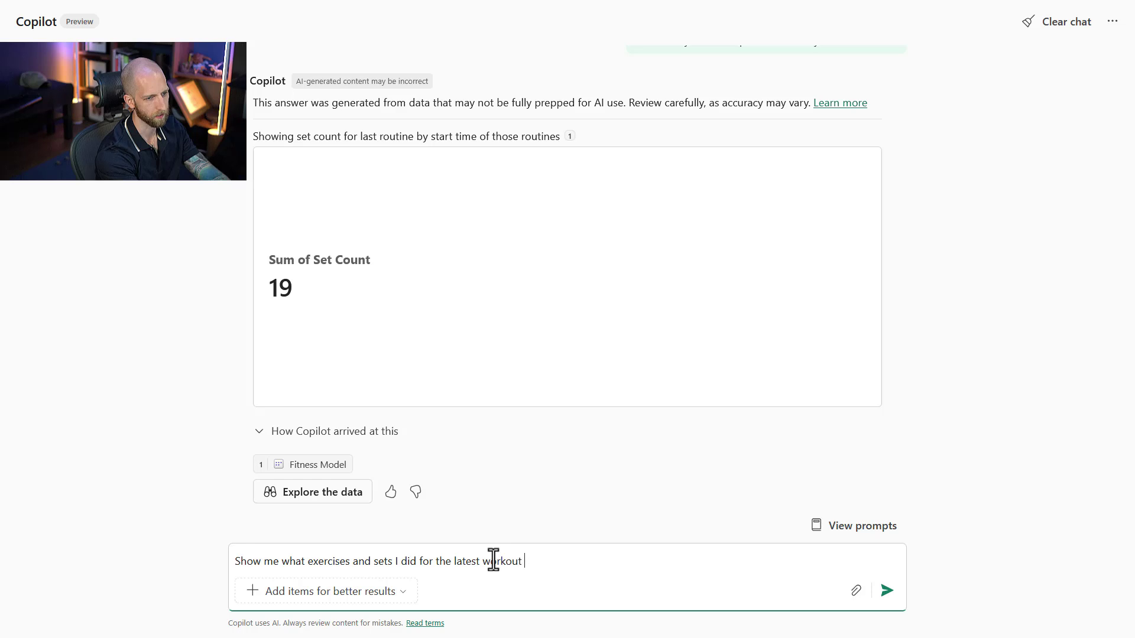
key(Return)
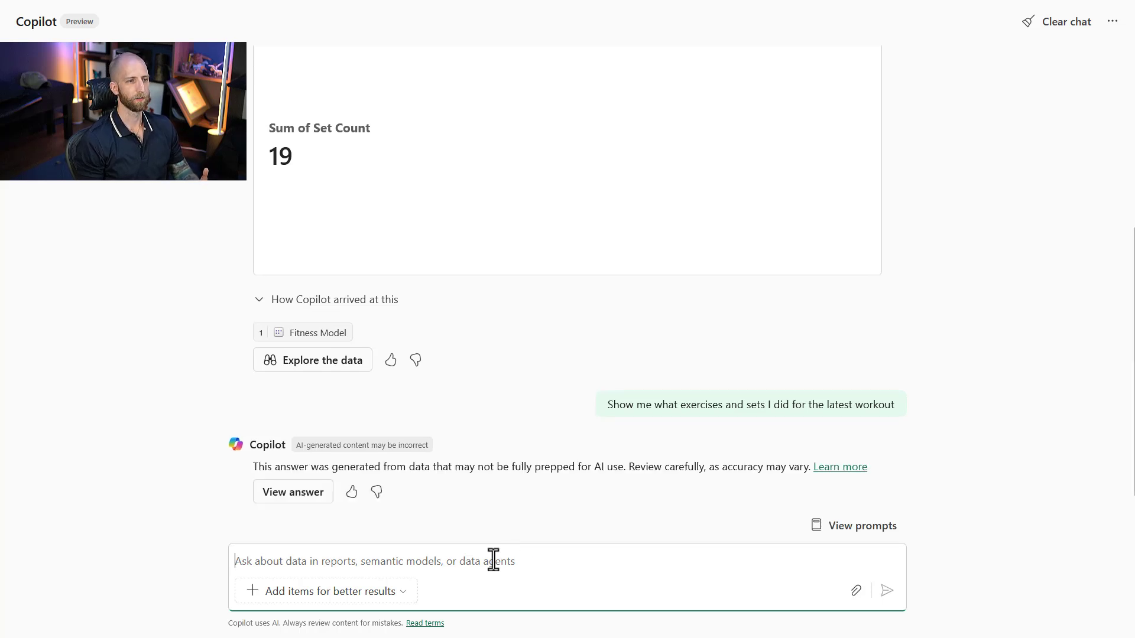
click(308, 491)
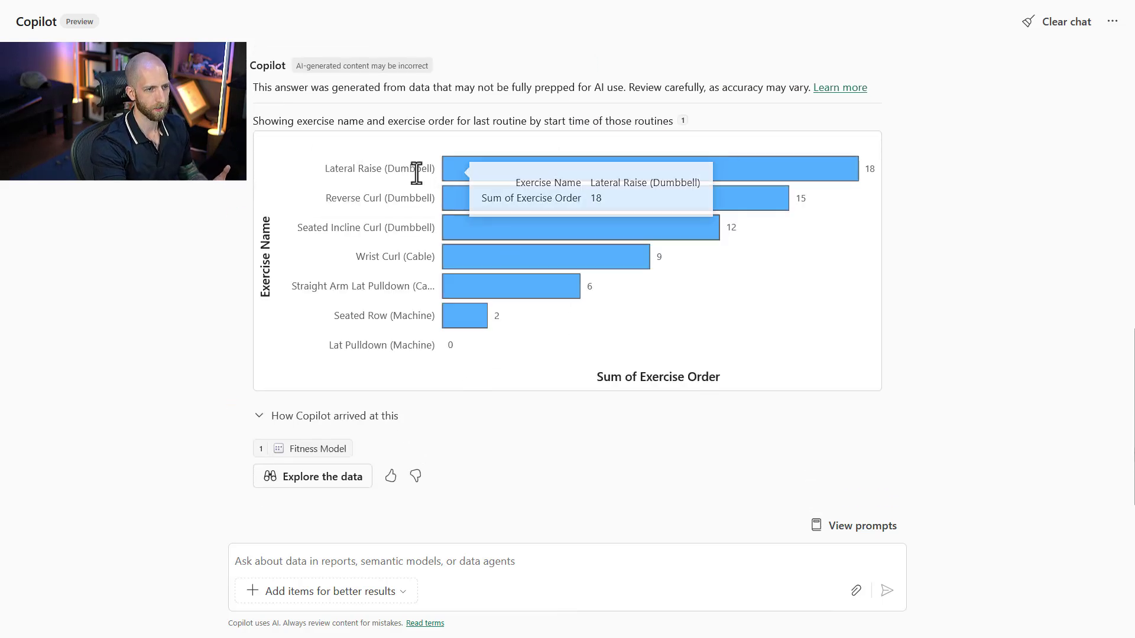
Examine the exercise bar chart by highlighting individual exercises such as Reverse Curl, Wrist Curl and Lateral Raise, and clear the highlighting.
drag(332, 170, 410, 171)
click(400, 200)
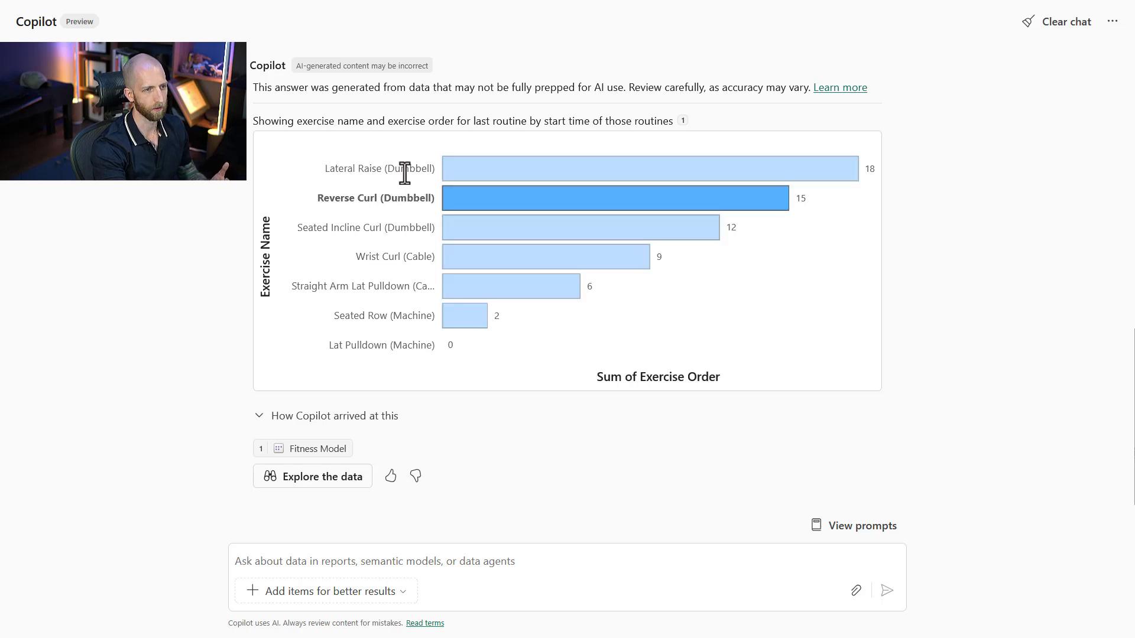
click(405, 172)
click(406, 200)
click(405, 237)
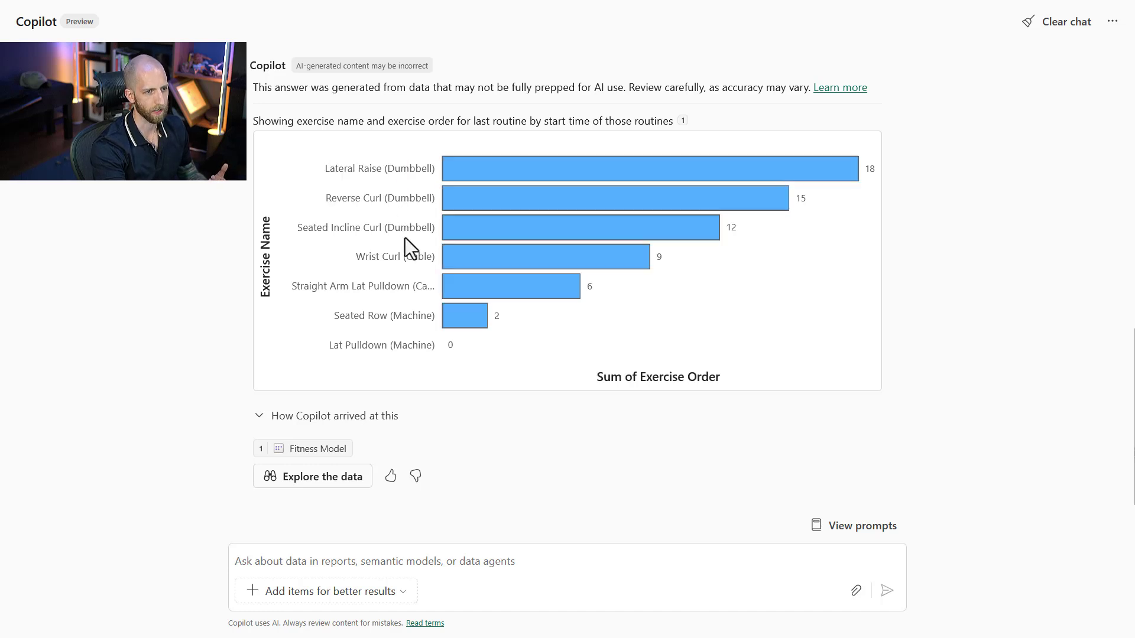
click(405, 228)
click(406, 254)
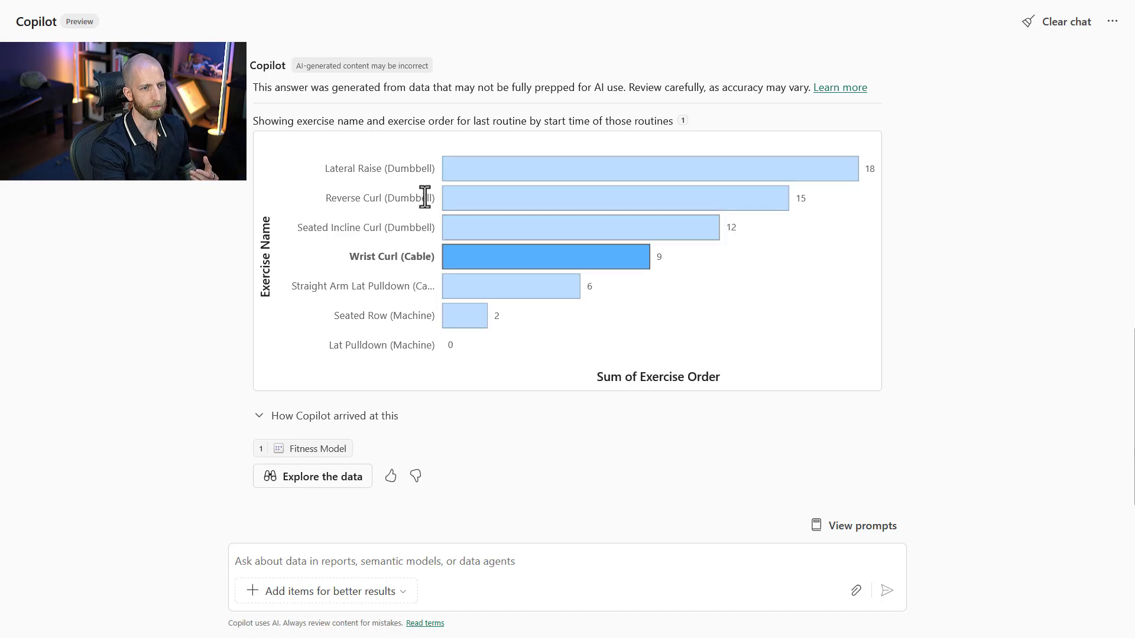
click(417, 167)
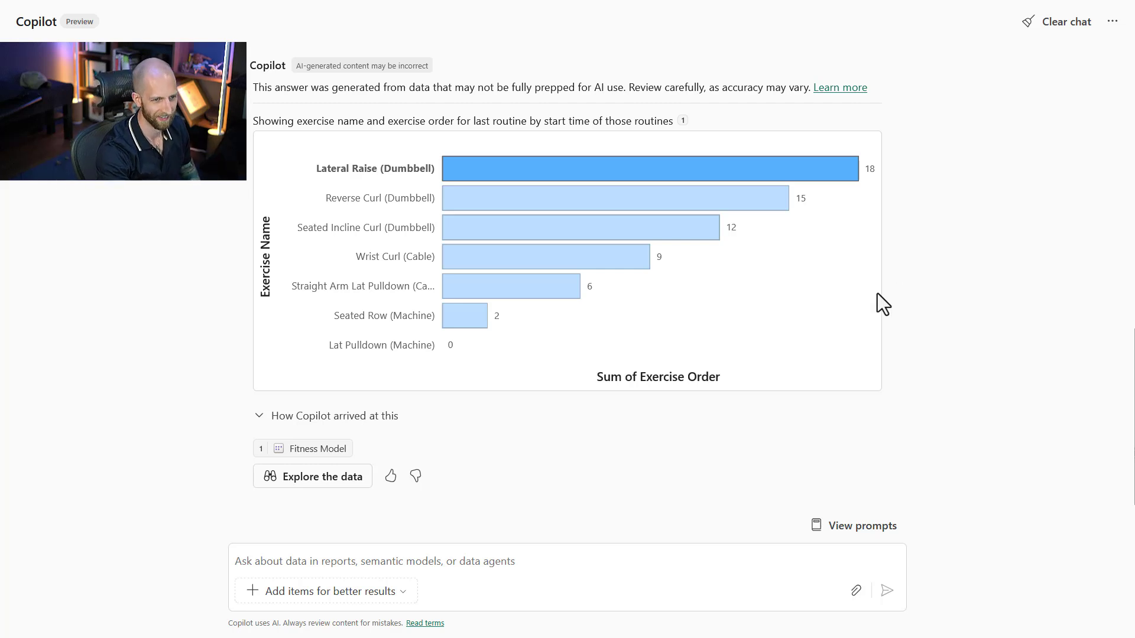
click(863, 285)
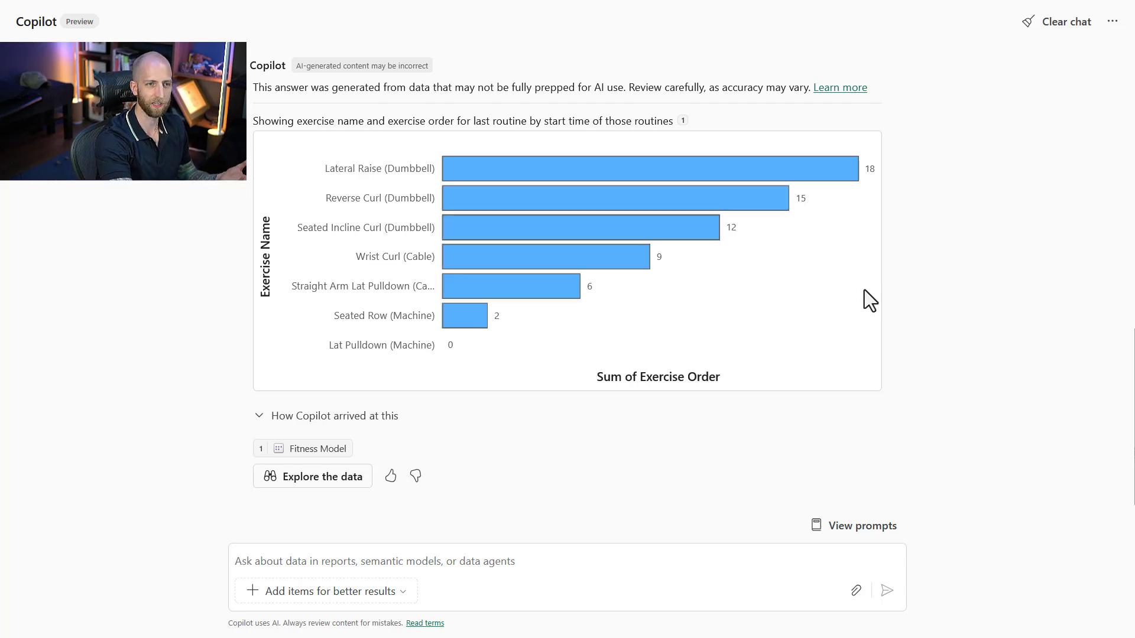
scroll(917, 310, up, 2)
scroll(917, 310, down, 2)
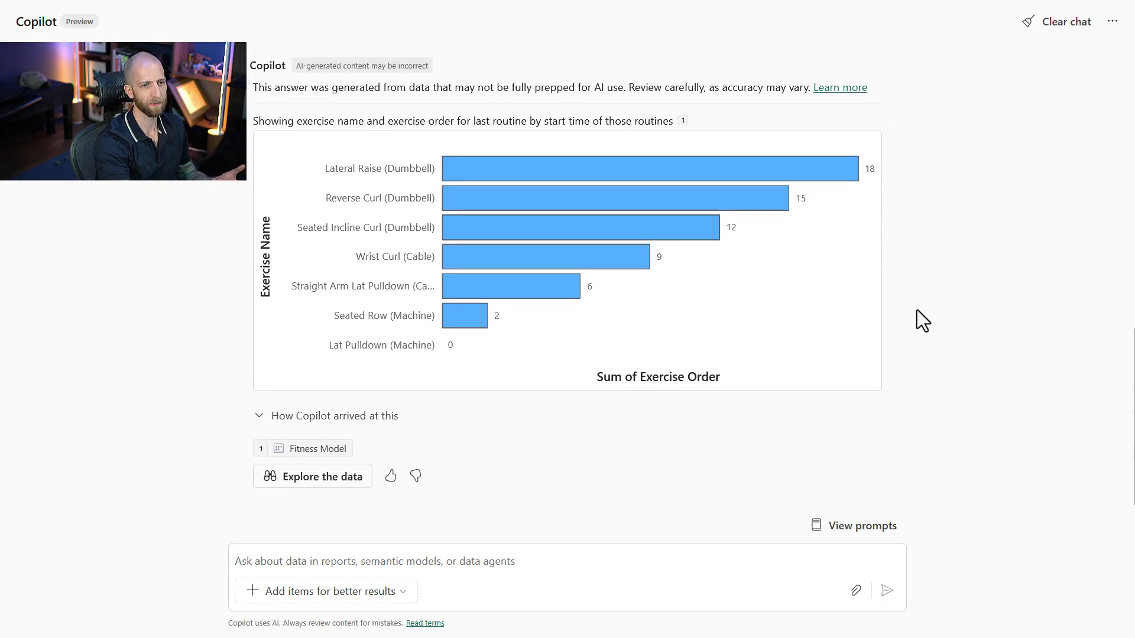
click(556, 173)
click(548, 171)
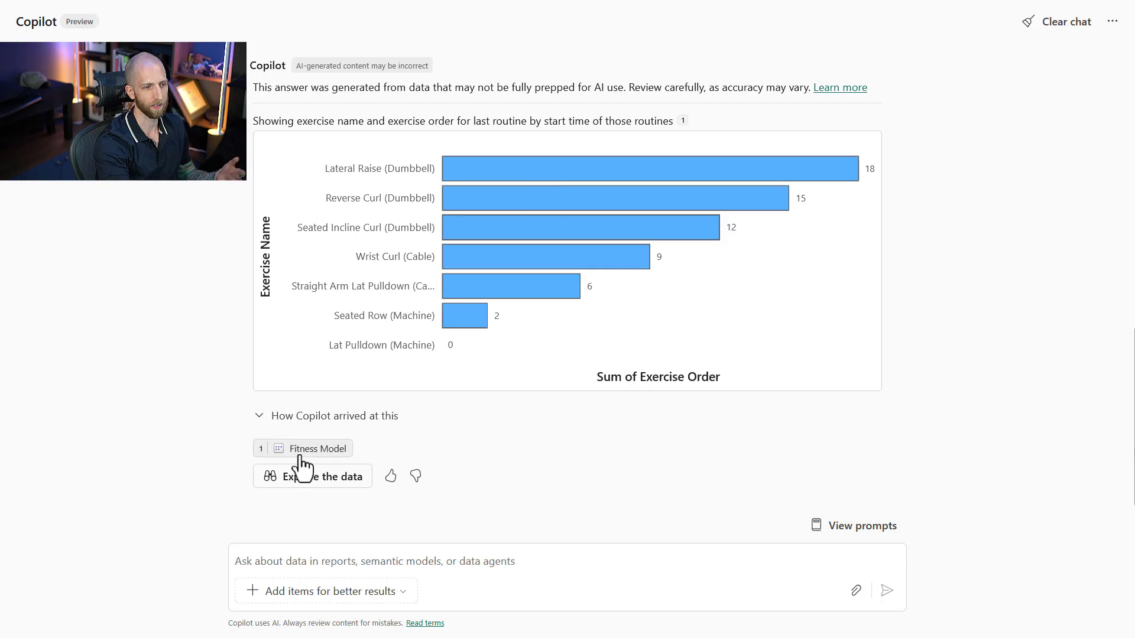
Examine how Copilot arrived at the exercise chart, comparing the data used and filters applied with the chart's value axis title.
click(302, 416)
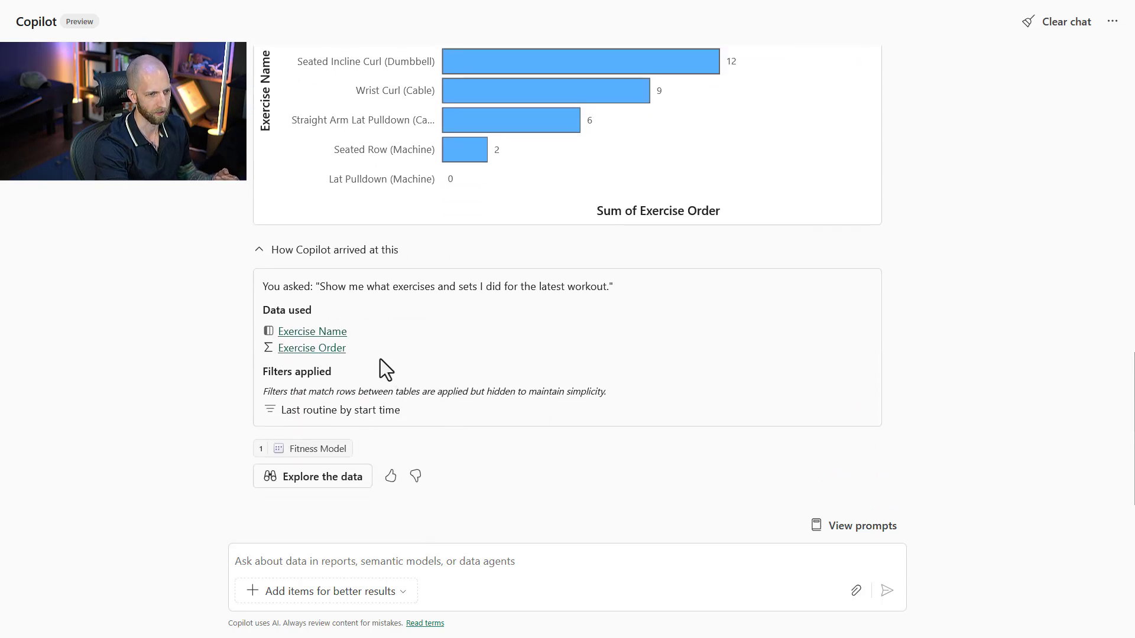
scroll(396, 389, up, 3)
scroll(398, 390, up, 1)
scroll(399, 389, down, 4)
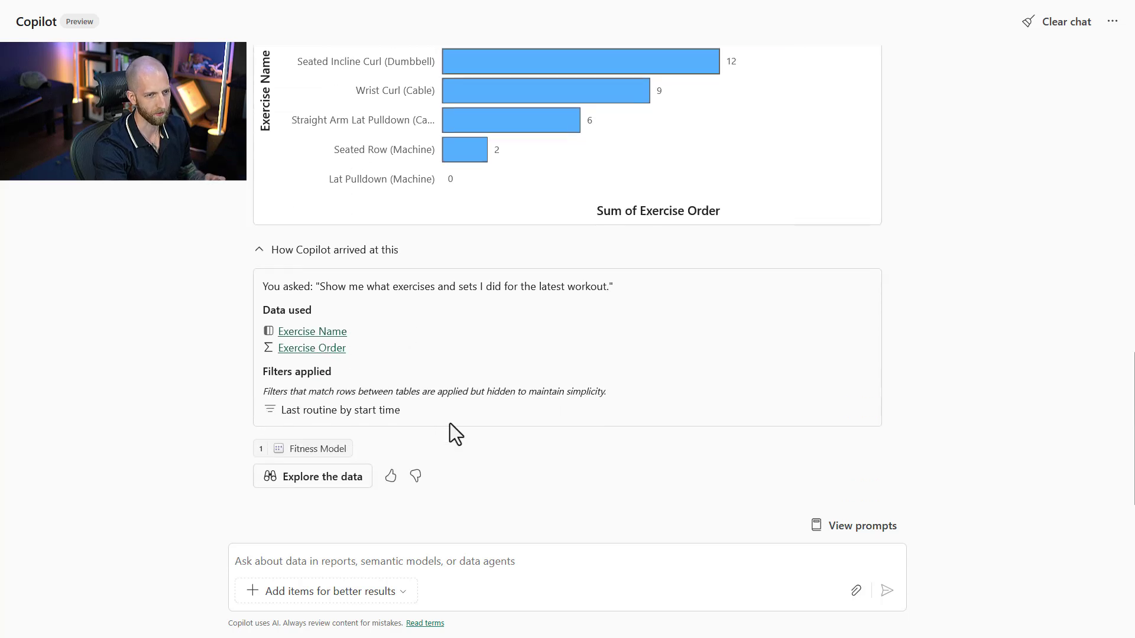
drag(604, 211, 722, 211)
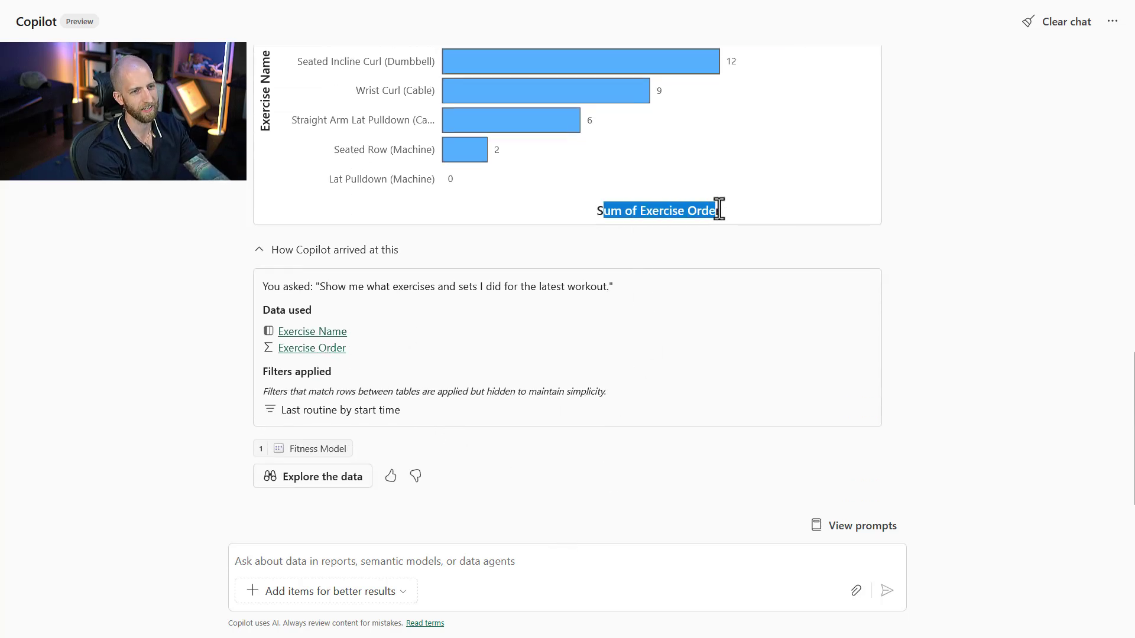
click(731, 257)
scroll(731, 260, up, 5)
scroll(736, 268, down, 5)
Ask Copilot "Can you evaluate whether the last workout, which was a deload, was sufficiently light for me to recover compared to my previous workouts?".
click(674, 567)
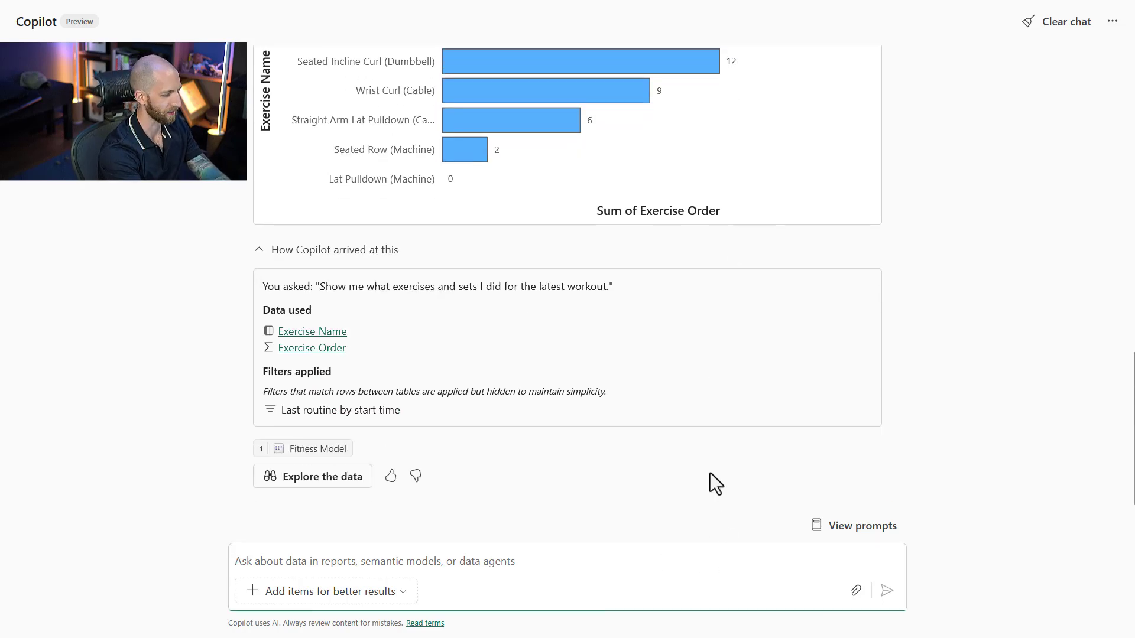
text(Can you evaluate)
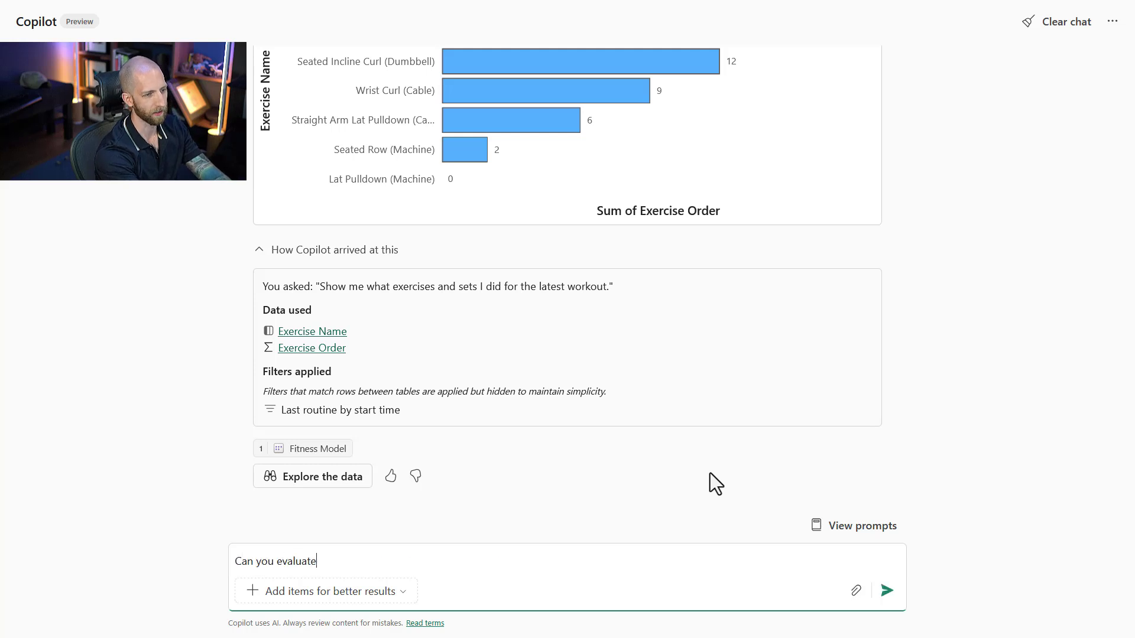
text( whether the last wor)
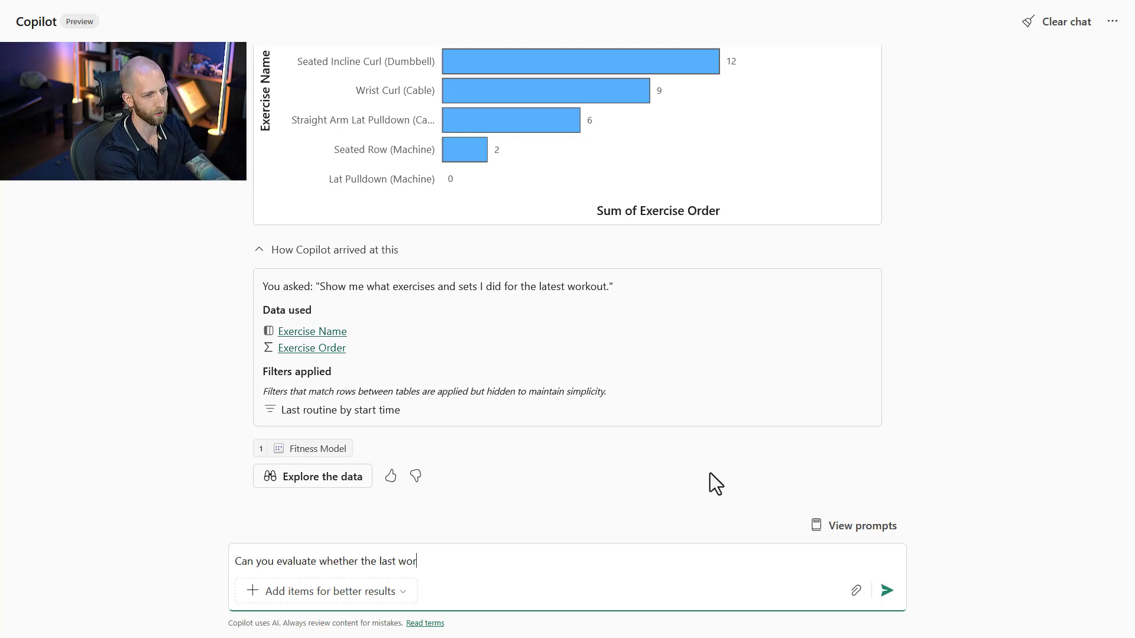
text(kout, which was a delo)
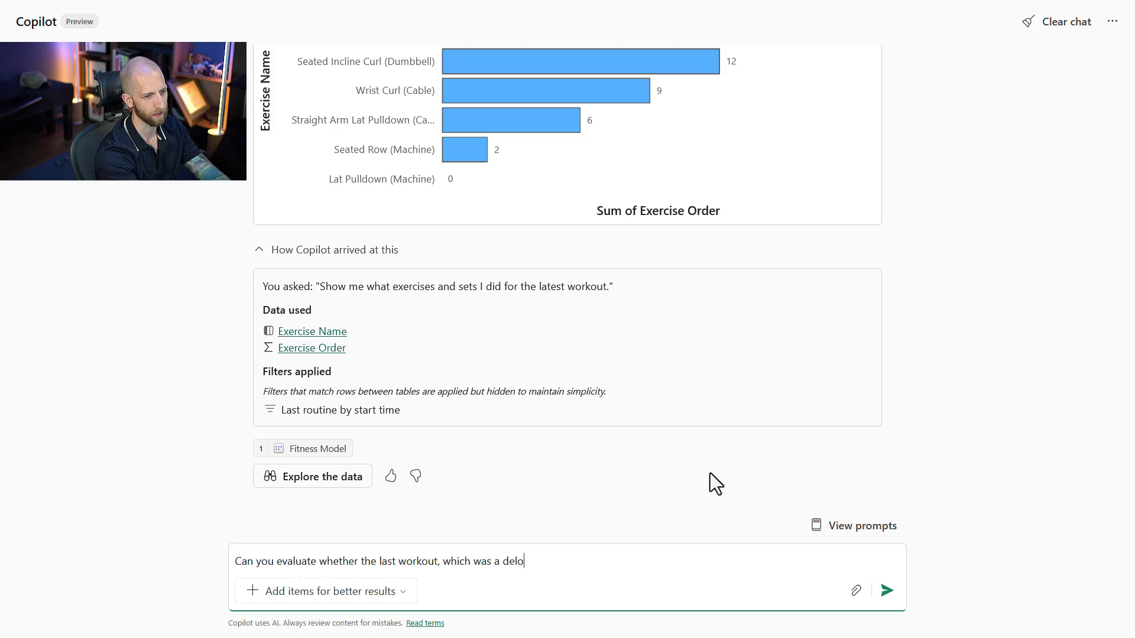
text(ad, was suff)
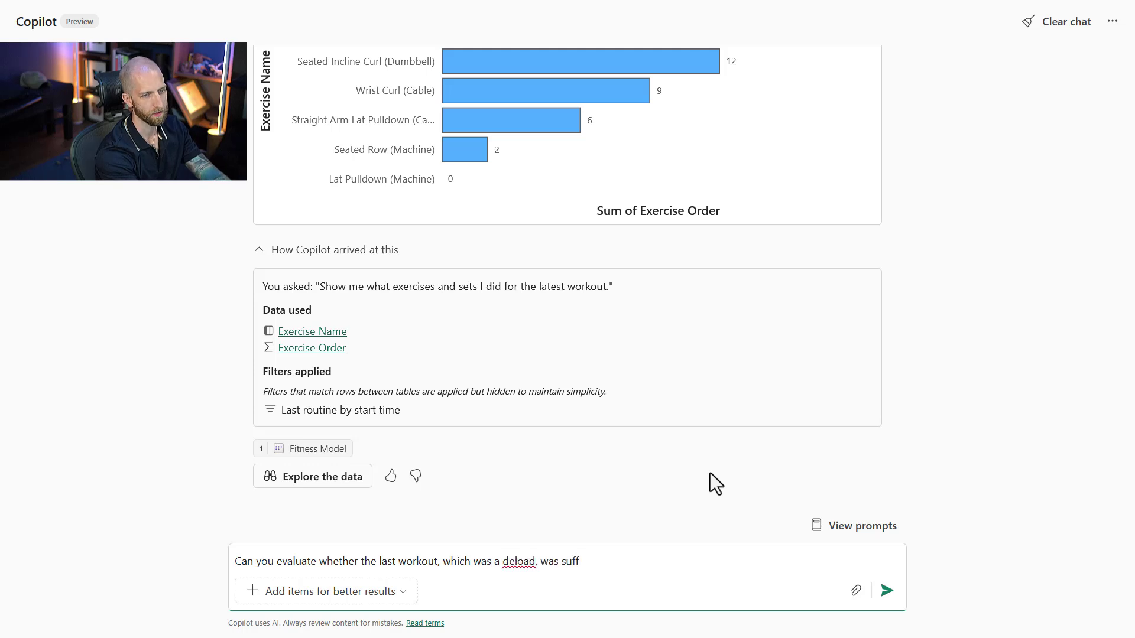
text(iciently light to)
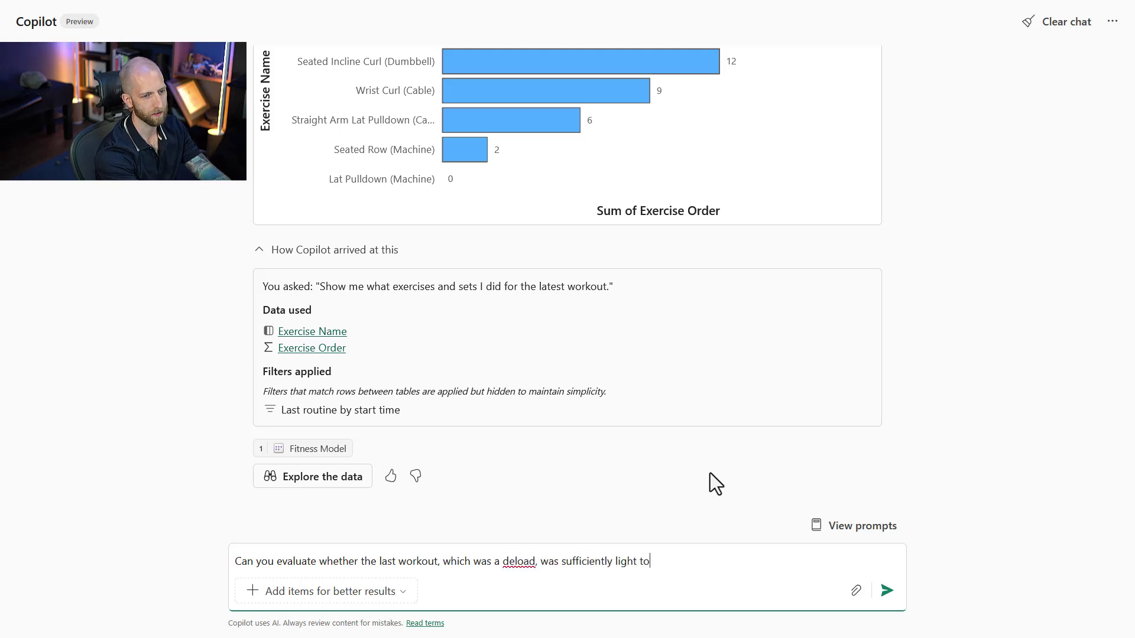
key(BackSpace)
key(BackSpace)
text(for me to recov)
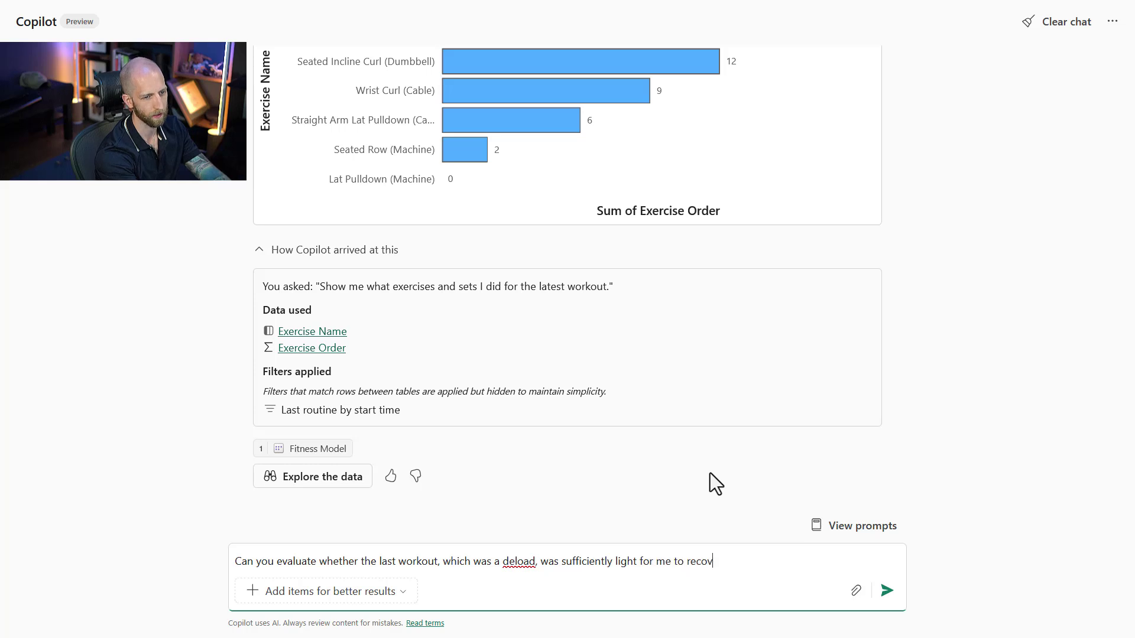
text(er compared to my prev)
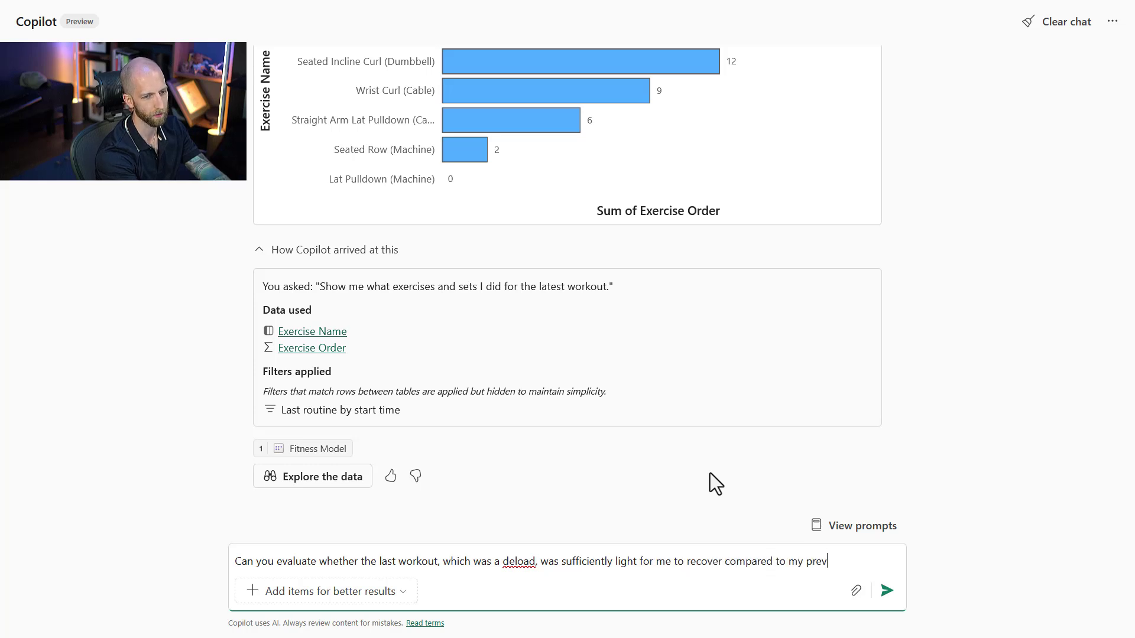
text(ious workouts.)
key(Return)
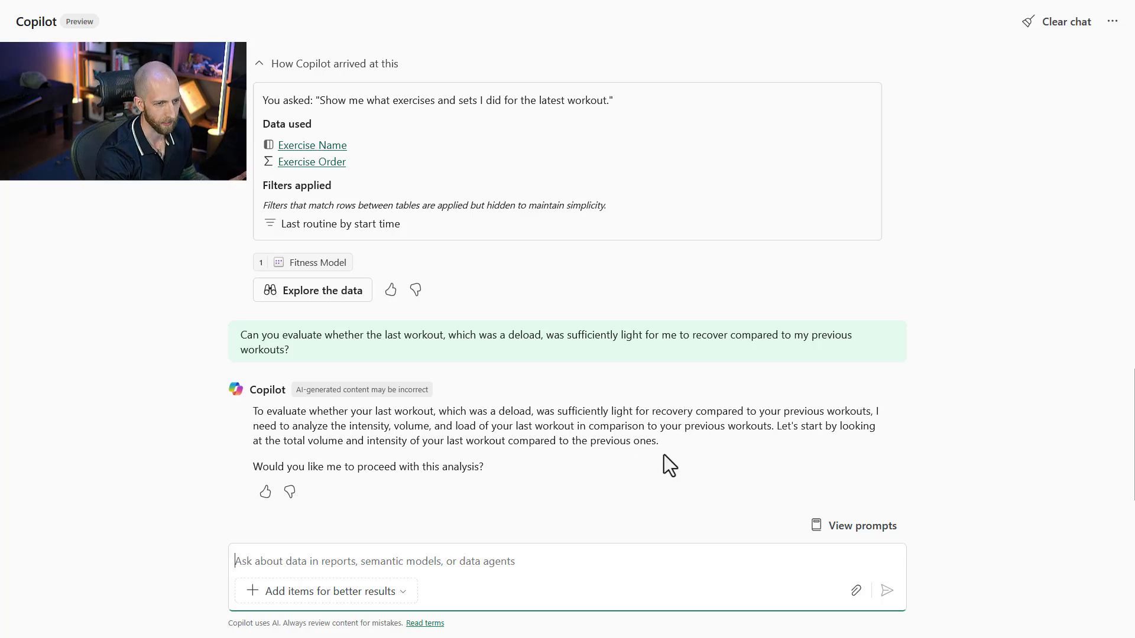
Read Copilot's offer to analyse volume and intensity, and reply "Yes" to proceed with the analysis.
drag(422, 467, 495, 468)
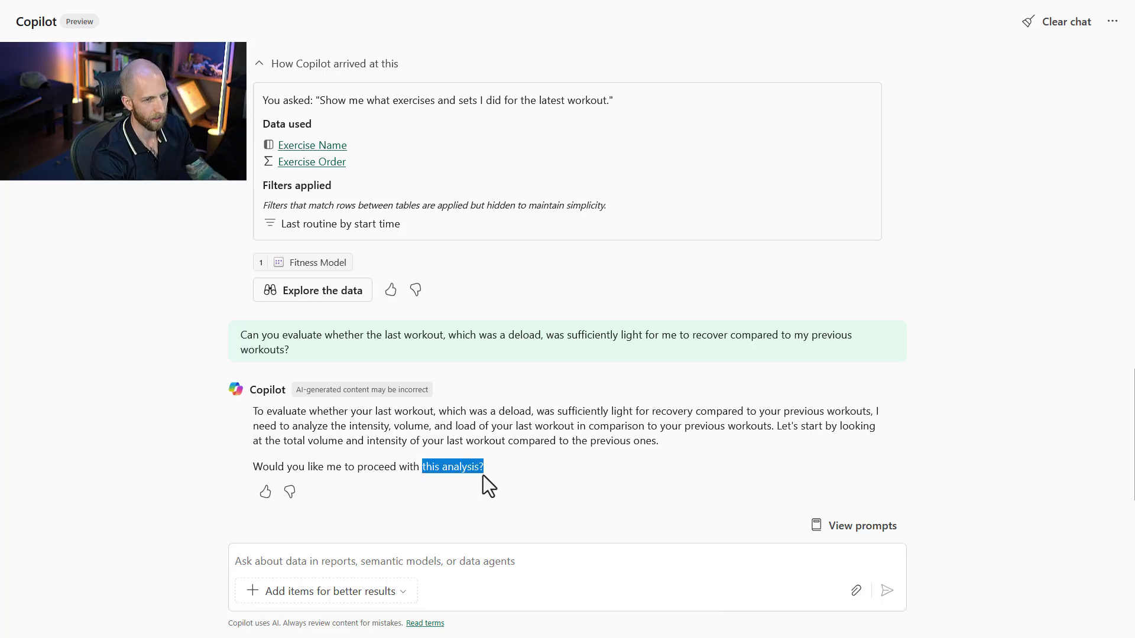
click(714, 454)
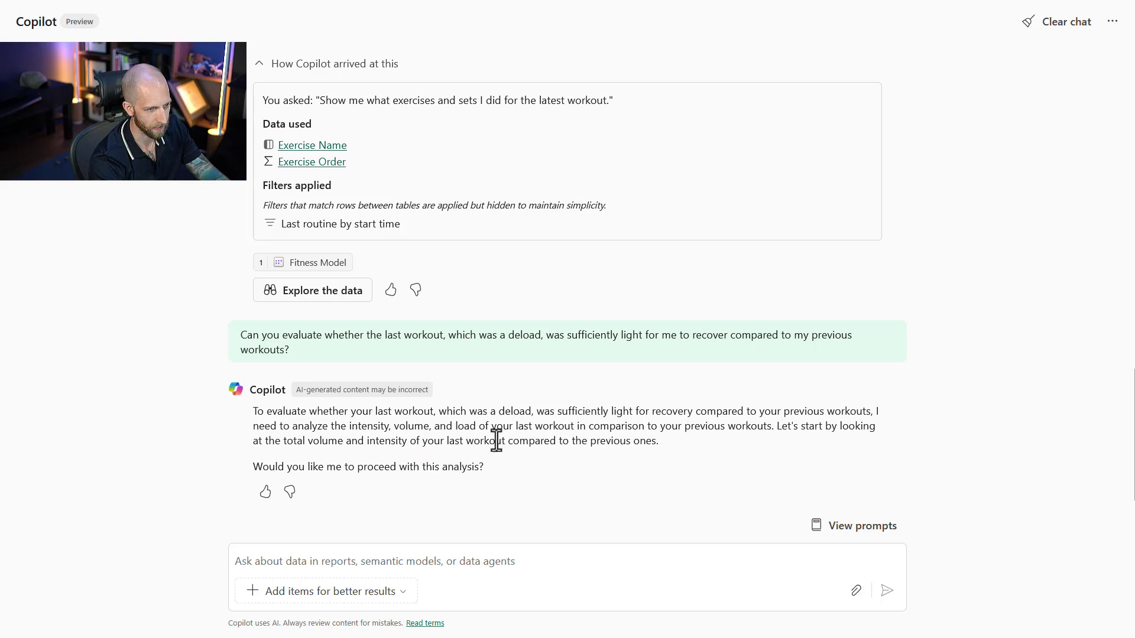
click(561, 561)
text(Yes)
key(Return)
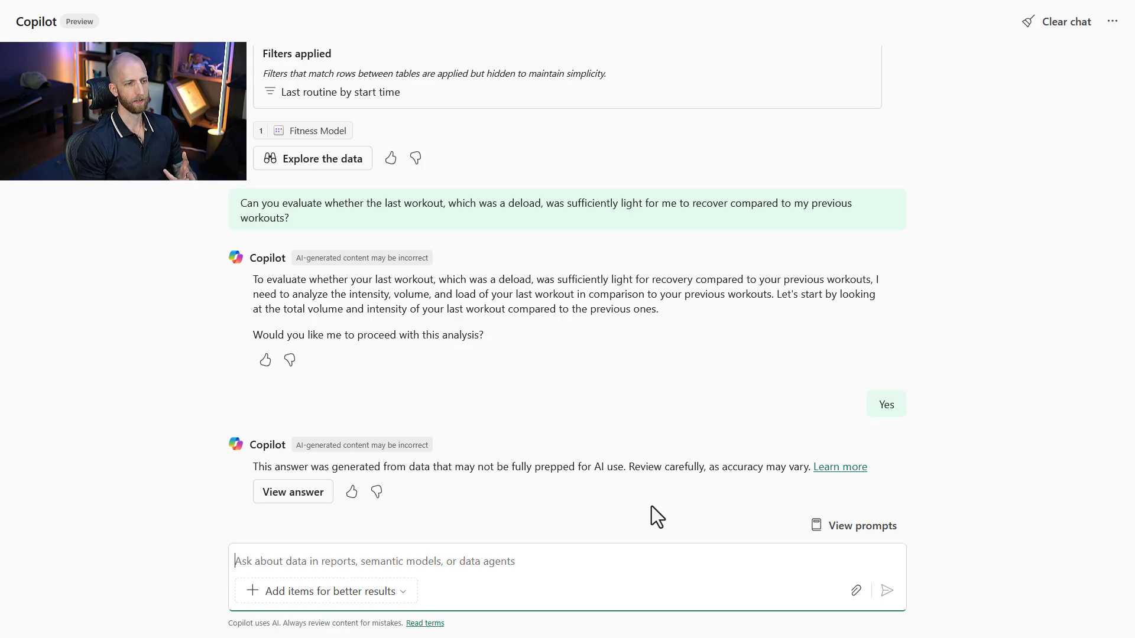
Re-examine the earlier bar chart of exercise name and exercise order for the latest workout.
scroll(575, 436, up, 7)
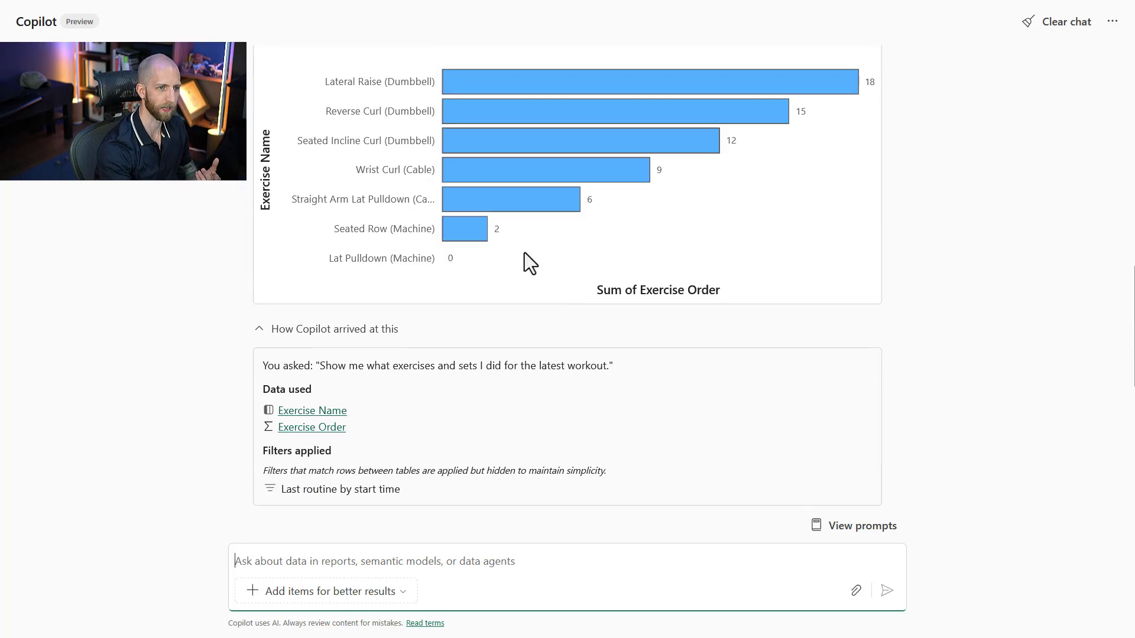
scroll(676, 108, up, 2)
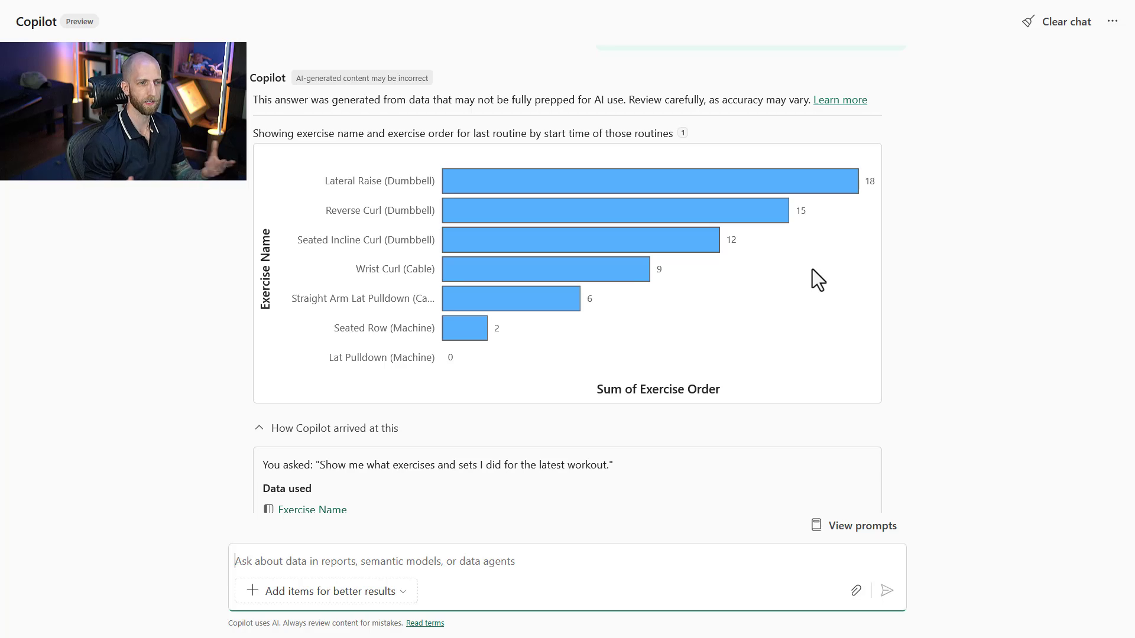
scroll(816, 277, down, 2)
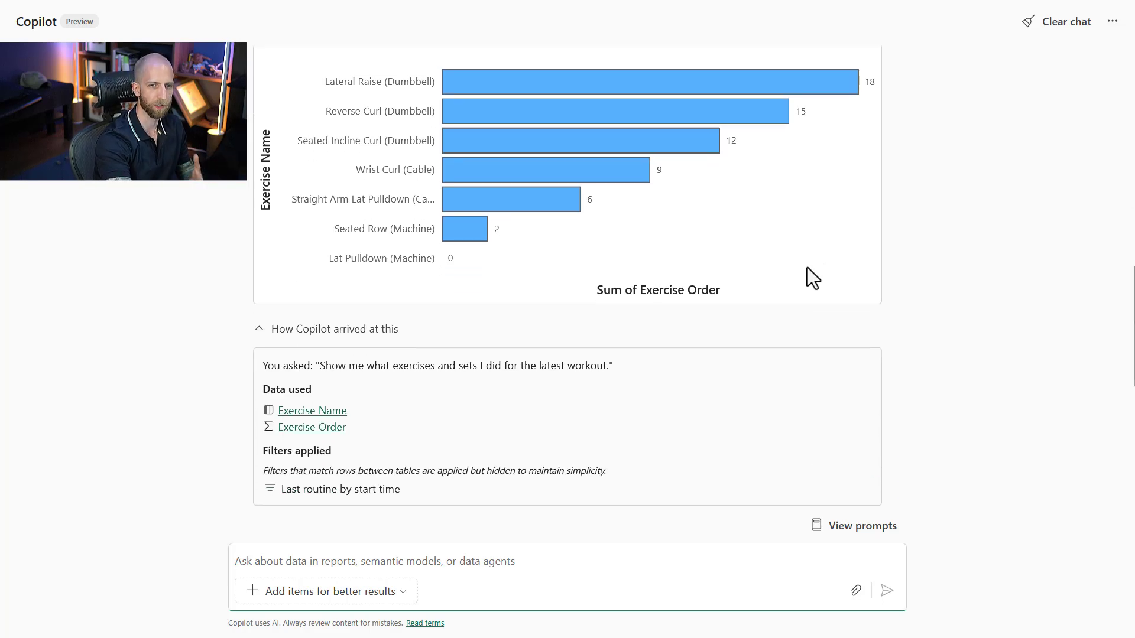
scroll(806, 268, down, 7)
View the new answer and compare its total volume and average RPE chart with the deload evaluation question.
click(296, 475)
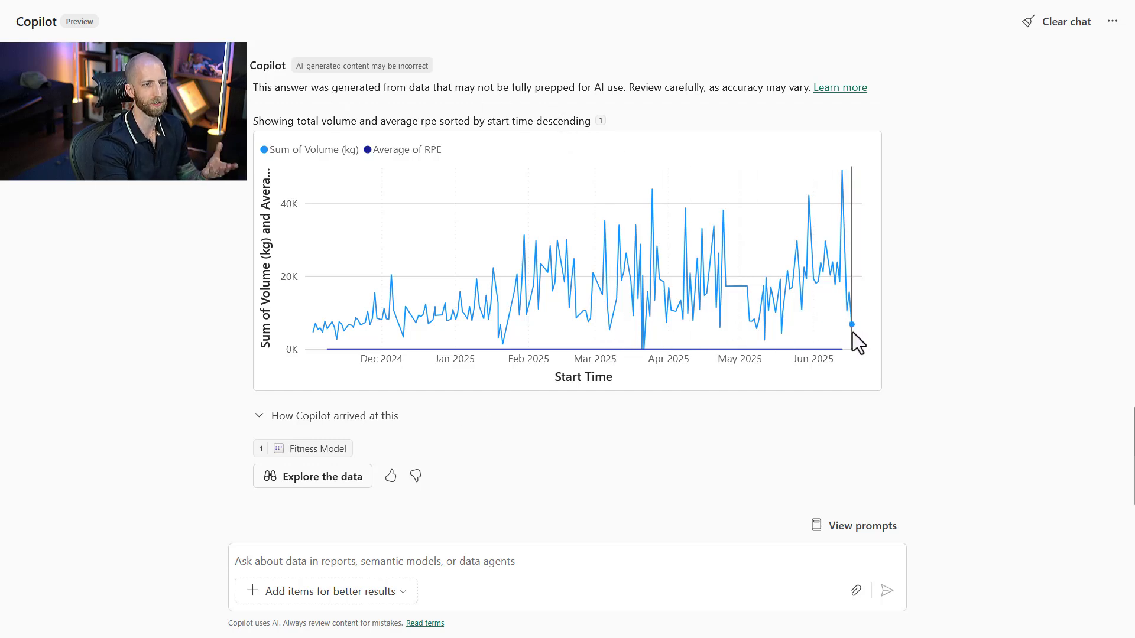
scroll(904, 373, up, 3)
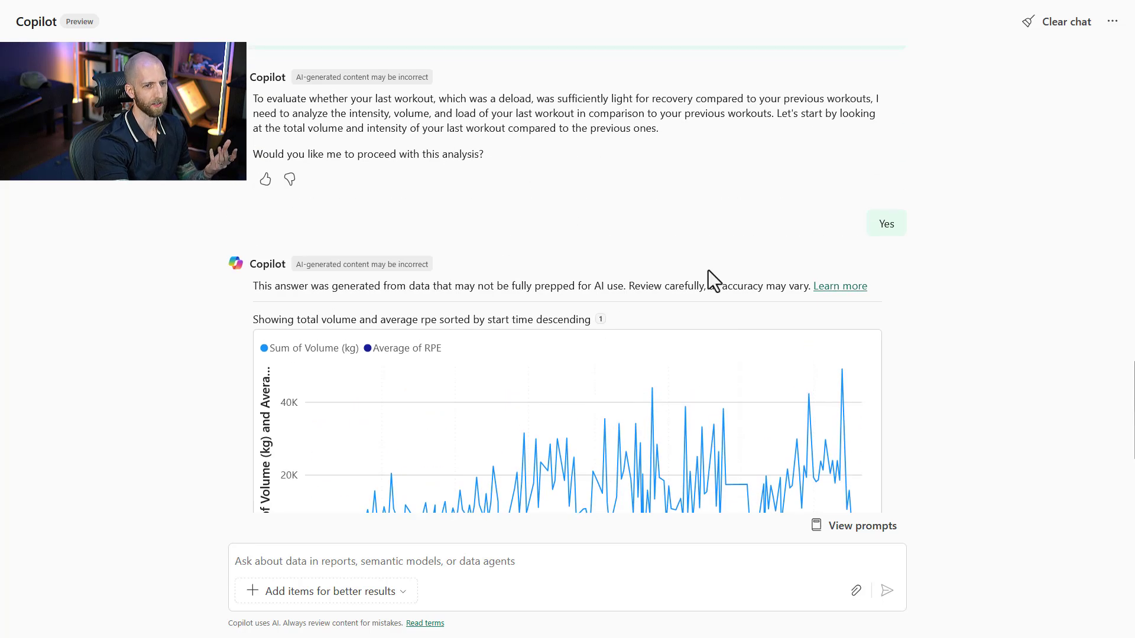
scroll(845, 235, up, 2)
scroll(843, 244, down, 5)
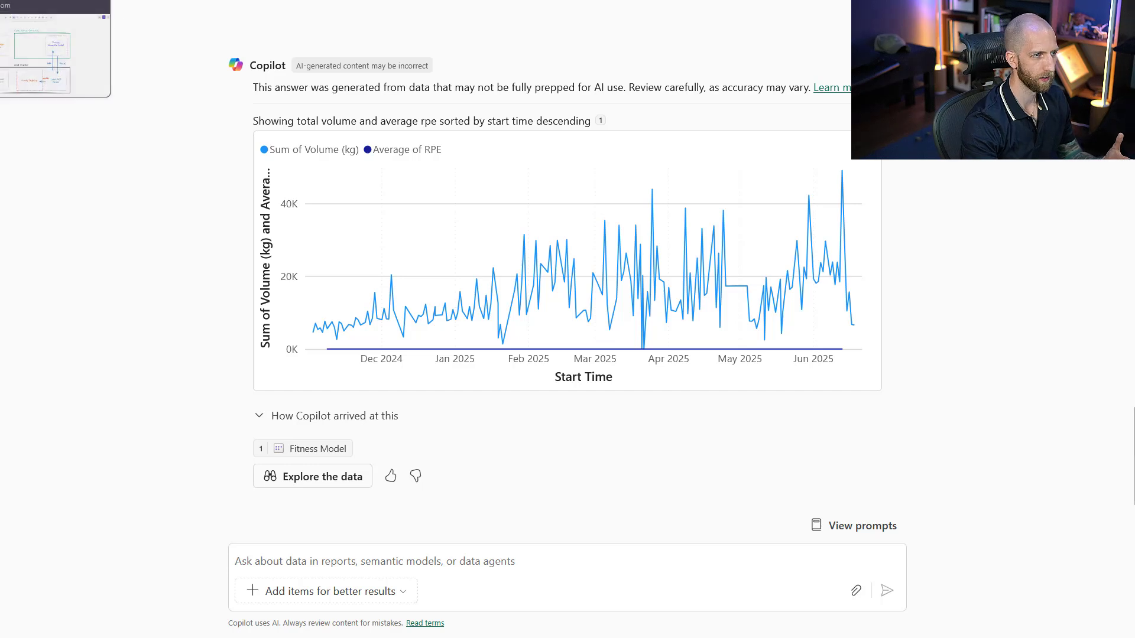
Switch to the architecture diagram and add the lines "MCP Client" and "Model context protocol" beneath the Claude Desktop label.
click(127, 8)
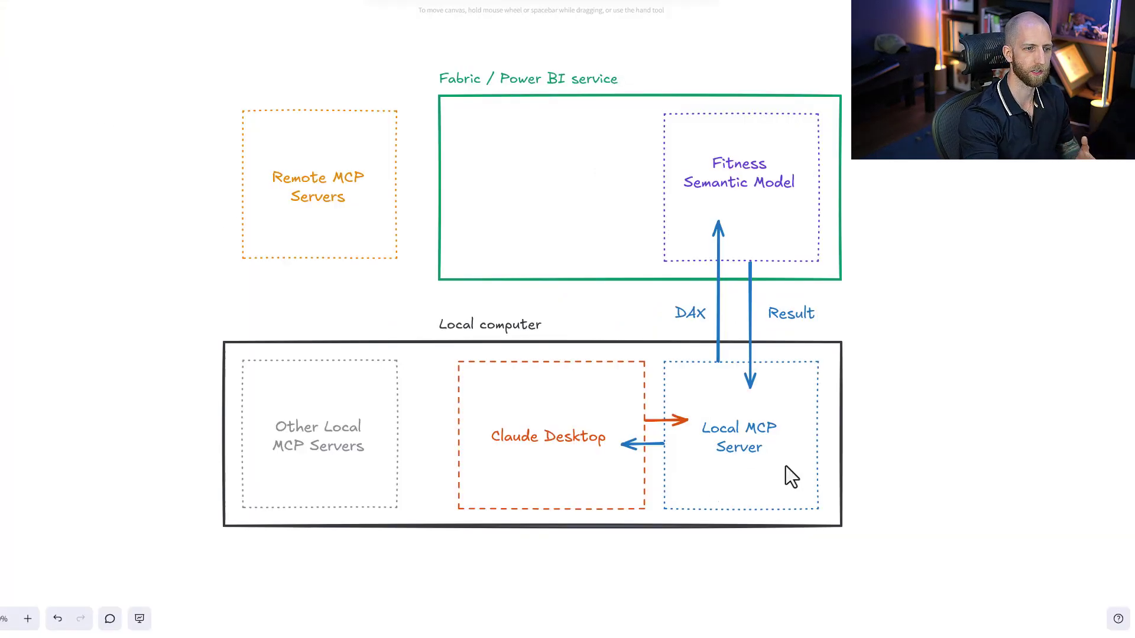
double_click(573, 446)
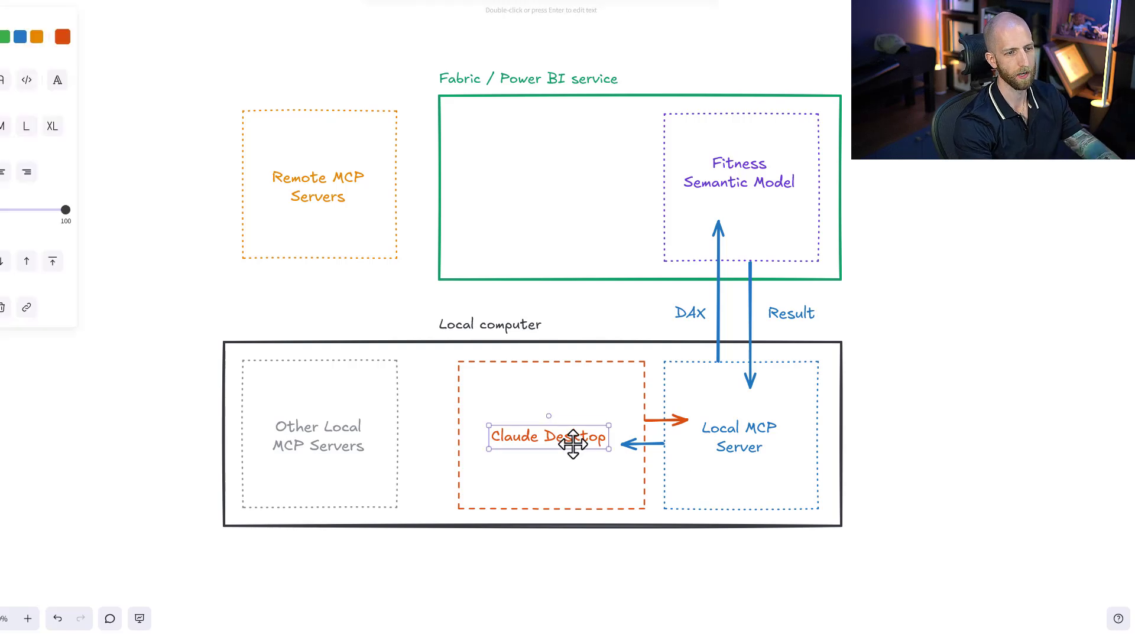
key(End)
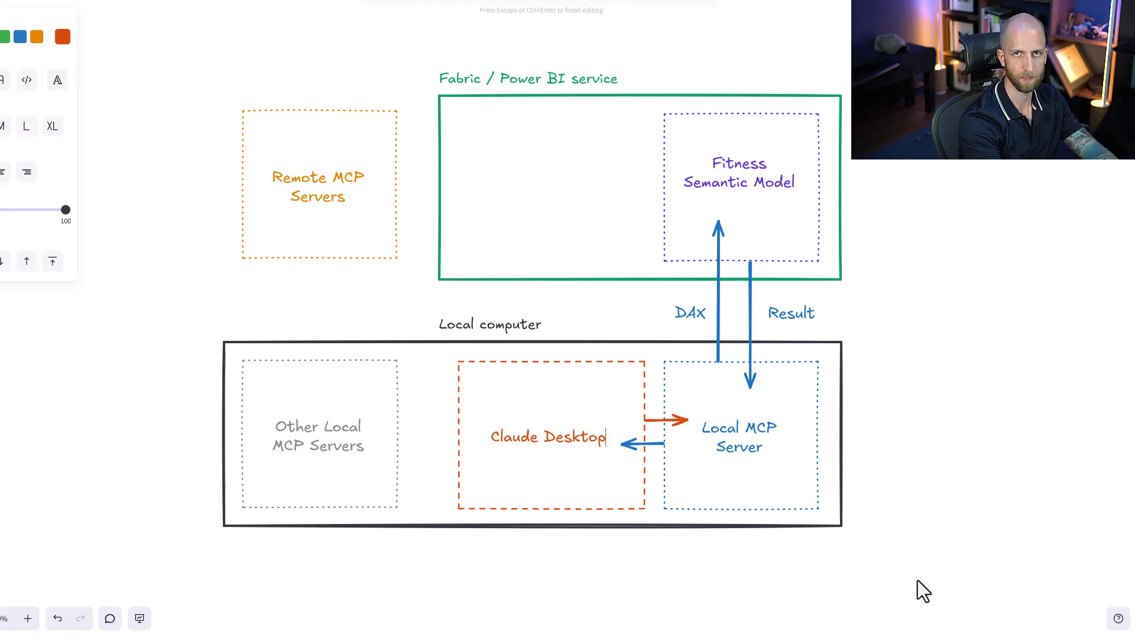
key(Return)
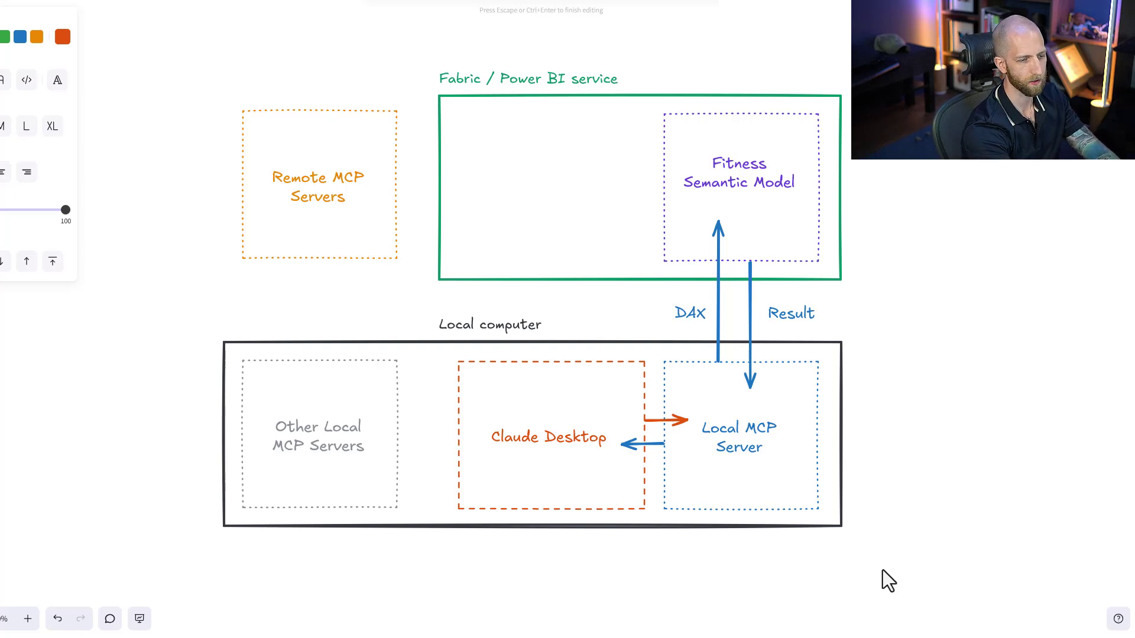
text(MCP Client)
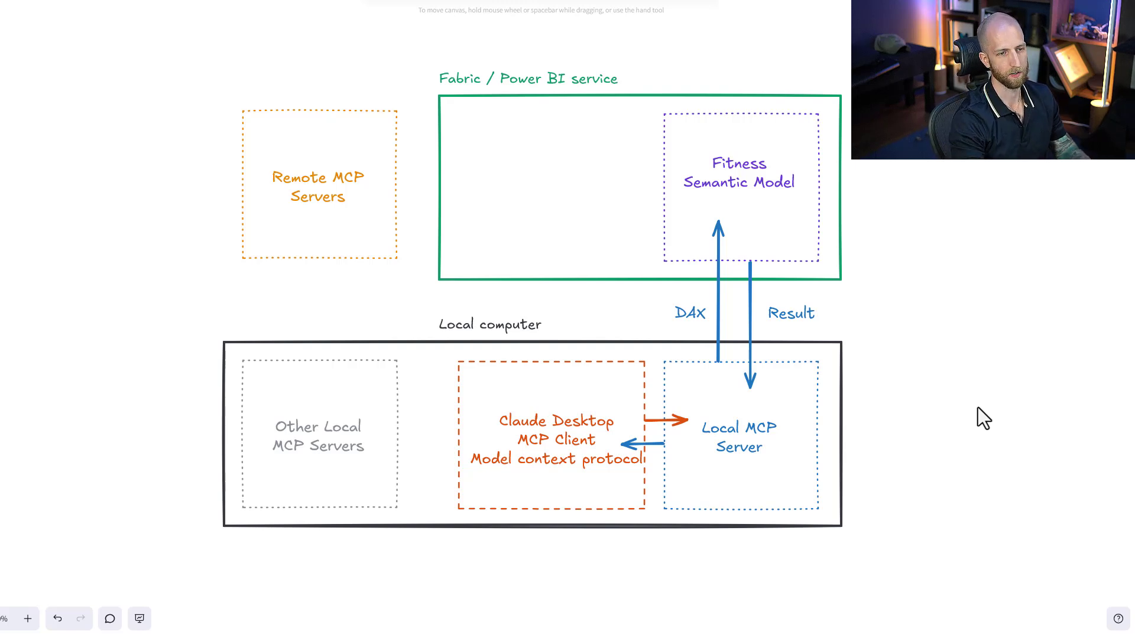
click(739, 433)
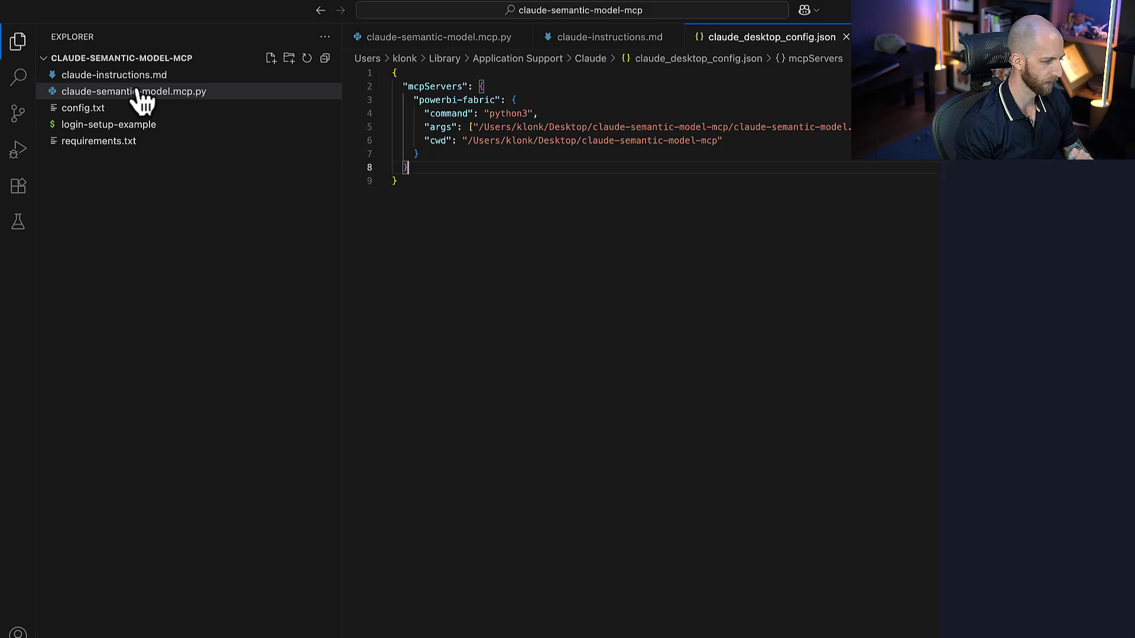
In VS Code, open claude-semantic-model.mcp.py and look over the MCP server code.
click(138, 91)
scroll(502, 292, up, 1)
scroll(497, 283, down, 1)
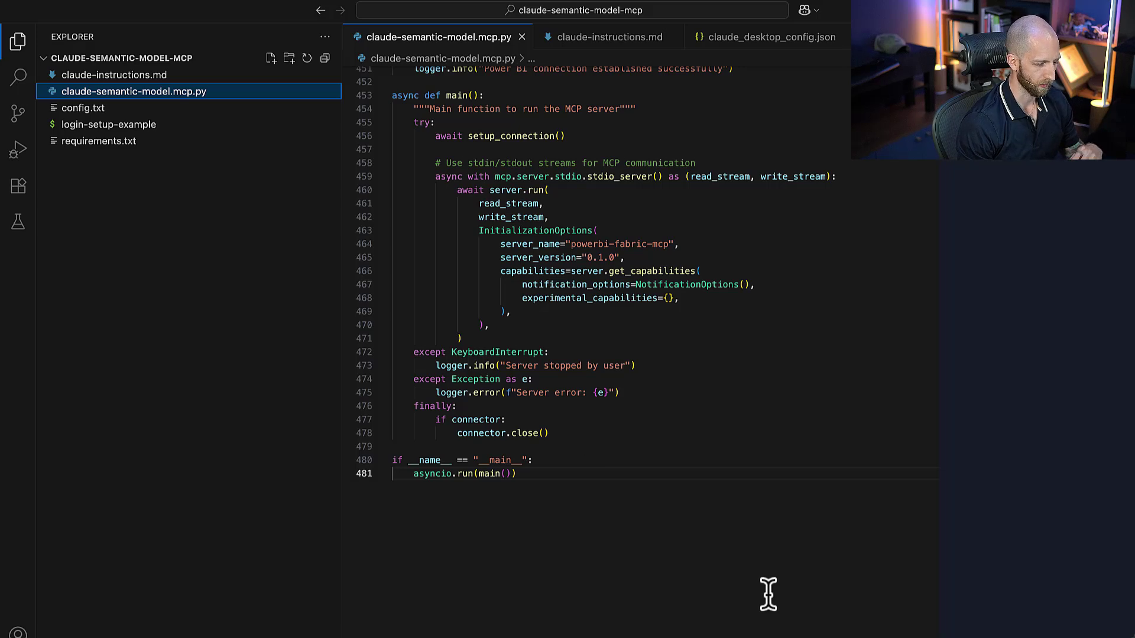
Switch to Claude Desktop and inspect the powerbi-fabric server's command and script path in the developer settings.
click(793, 615)
click(844, 634)
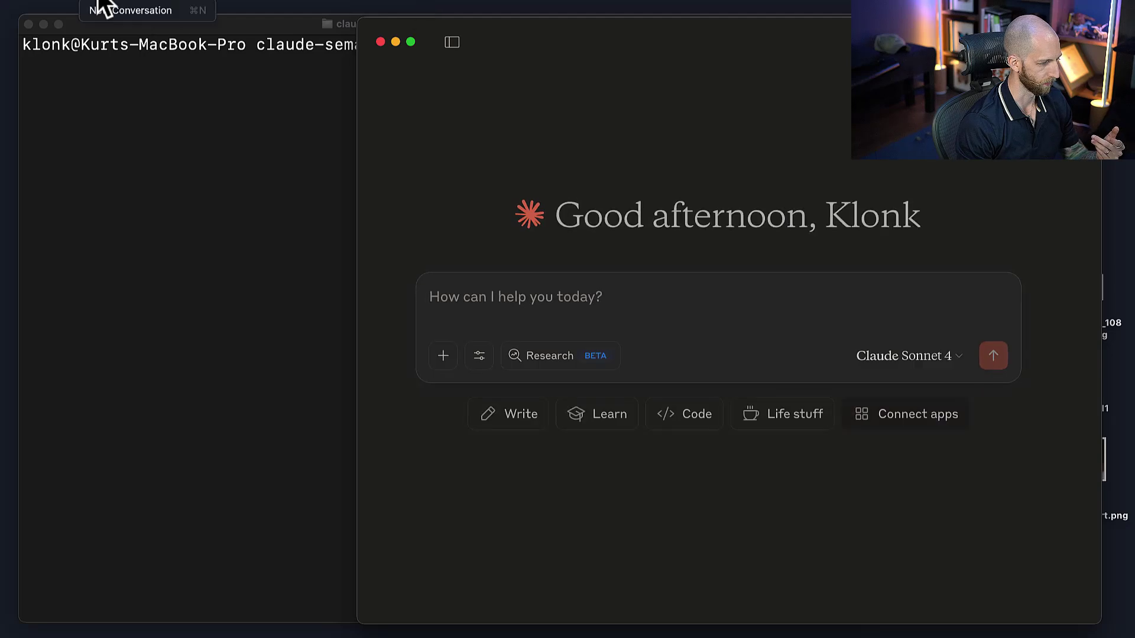
click(90, 4)
click(69, 35)
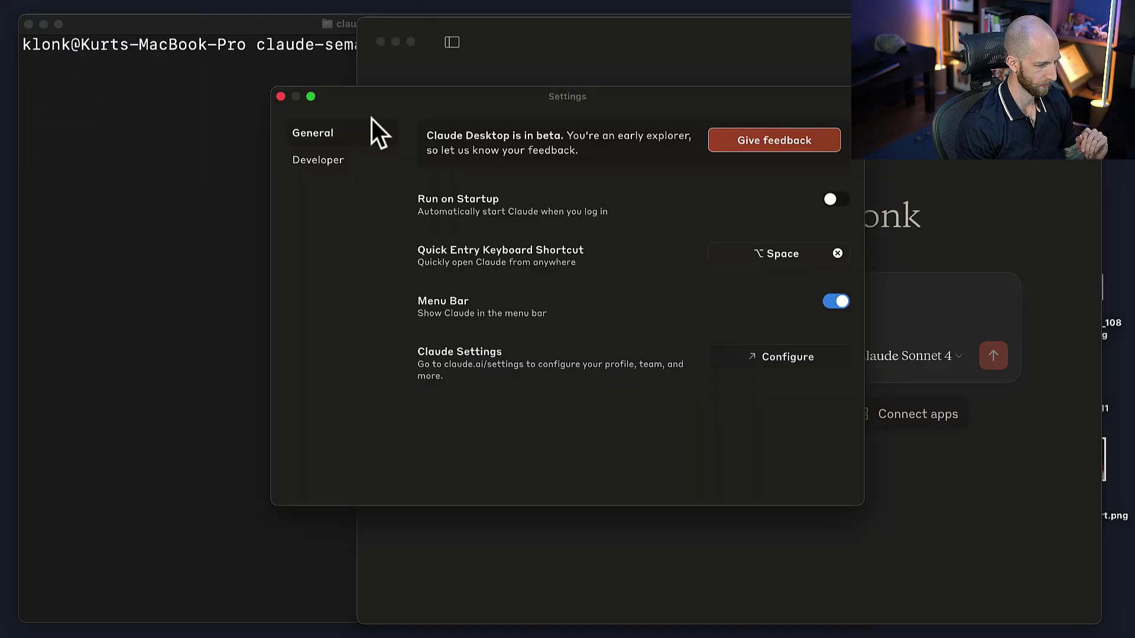
click(353, 159)
click(462, 175)
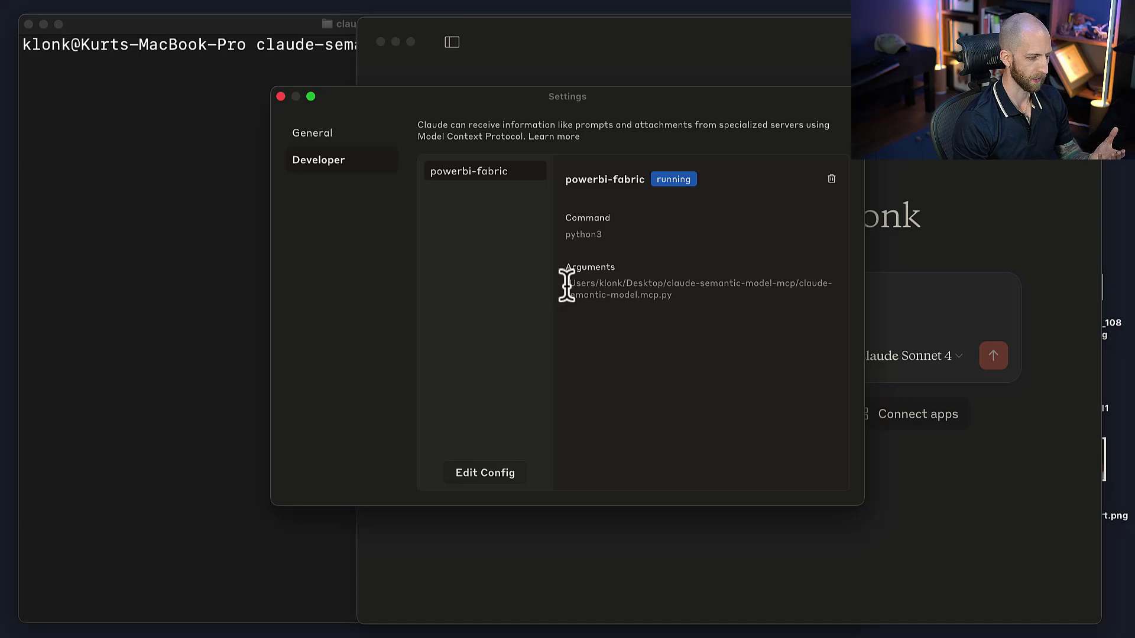
drag(565, 283, 676, 301)
click(683, 296)
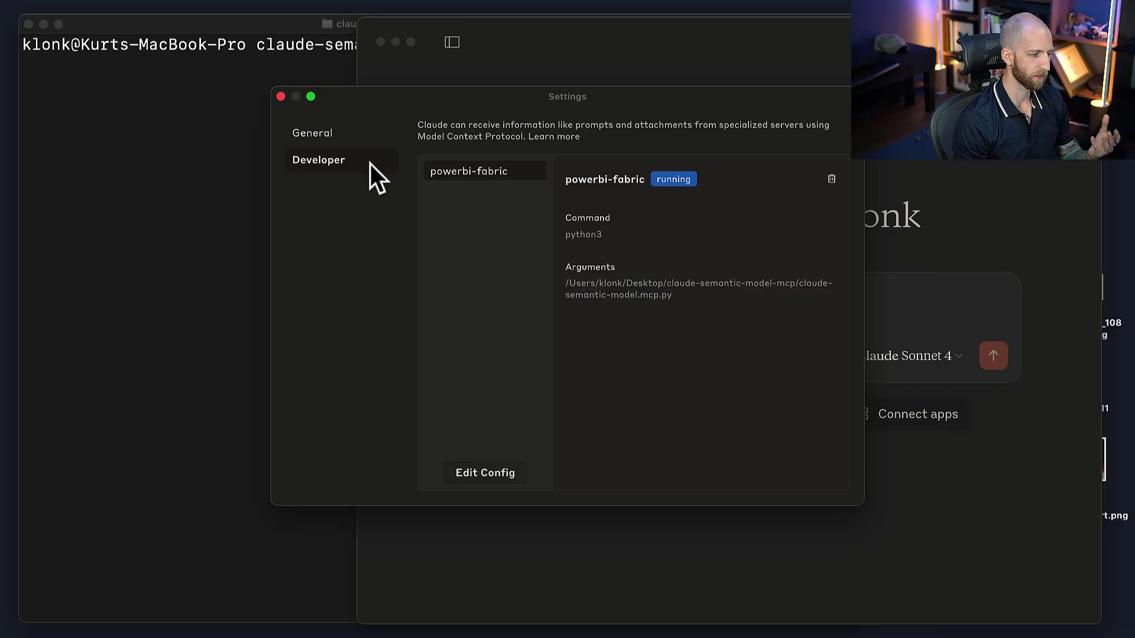
Disable the get_model_schema, list_tables and list_measures tools of the powerbi-fabric server, and quit Claude.
click(280, 95)
click(478, 362)
scroll(532, 461, down, 4)
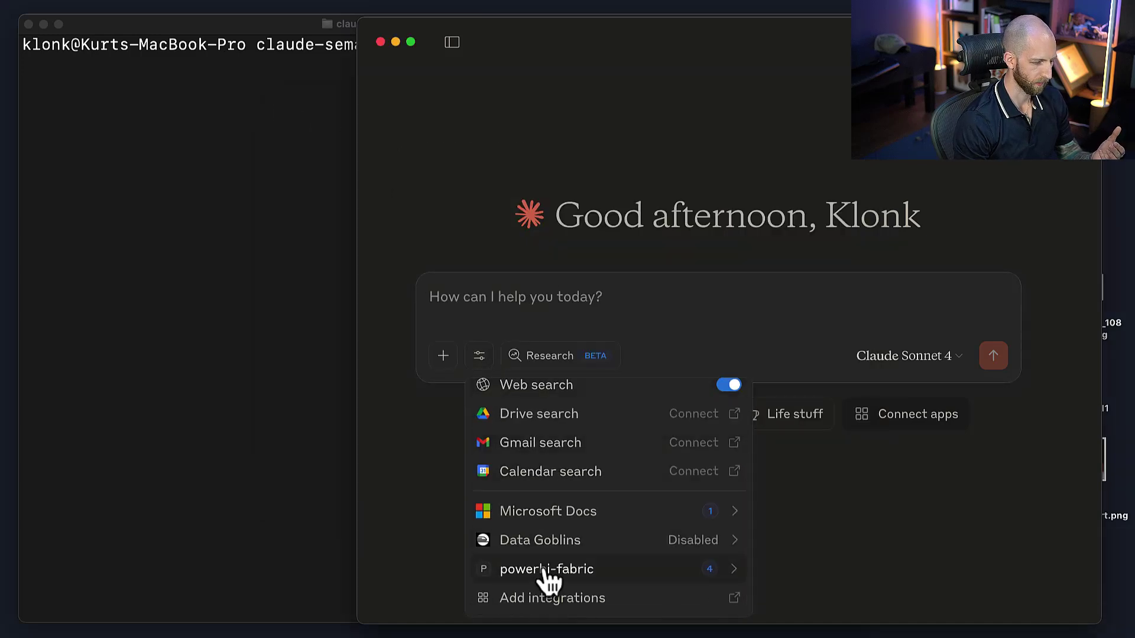
click(545, 568)
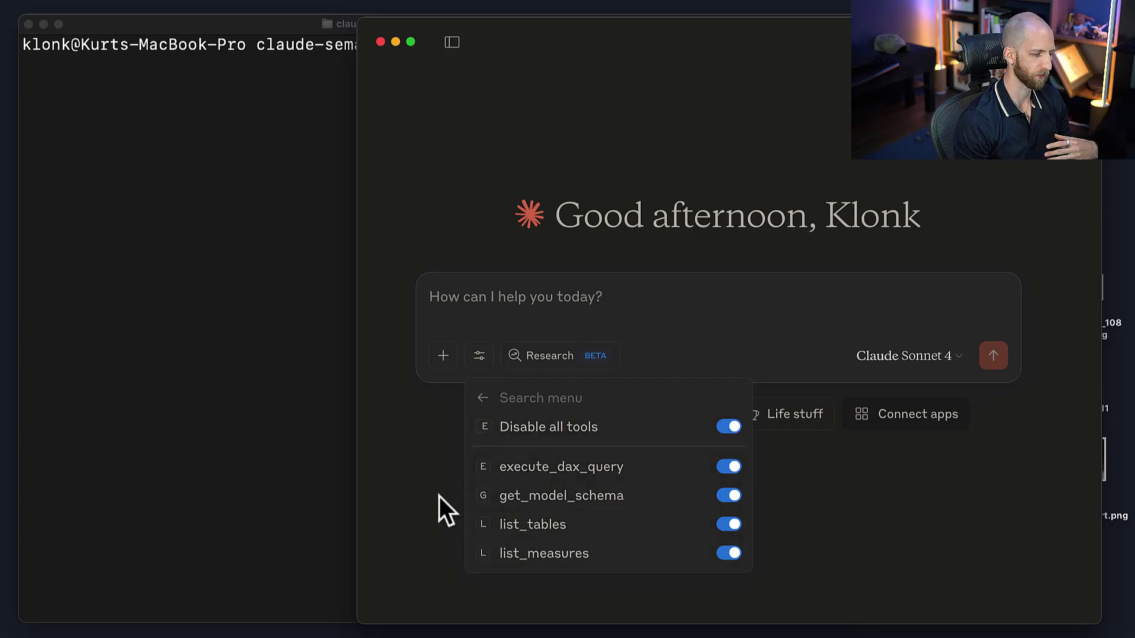
click(725, 498)
click(732, 527)
click(729, 555)
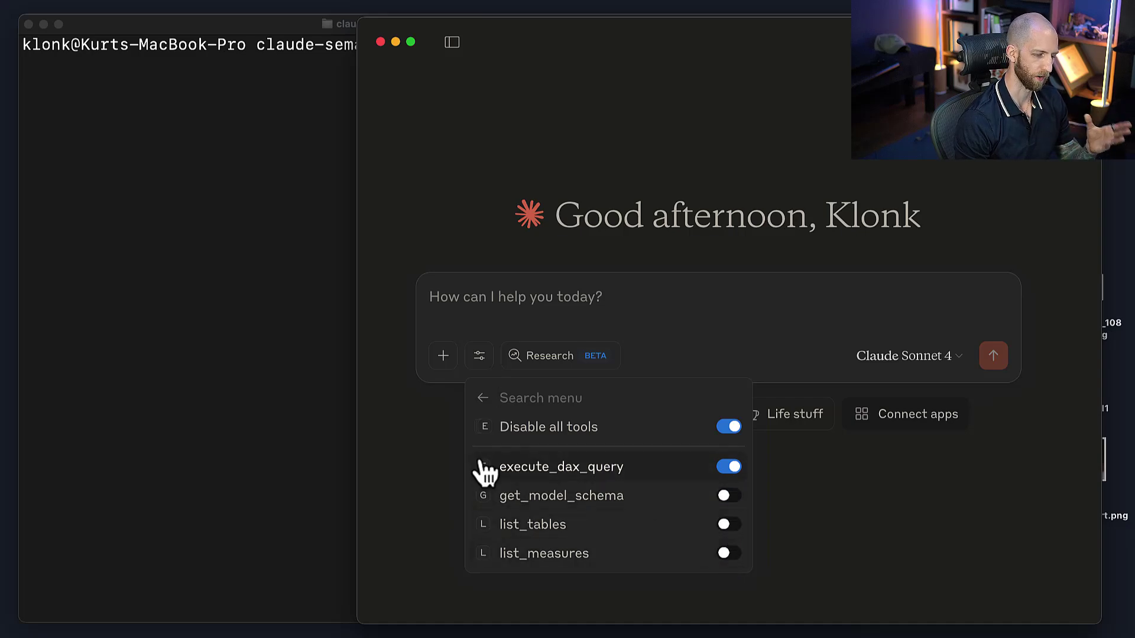
click(395, 467)
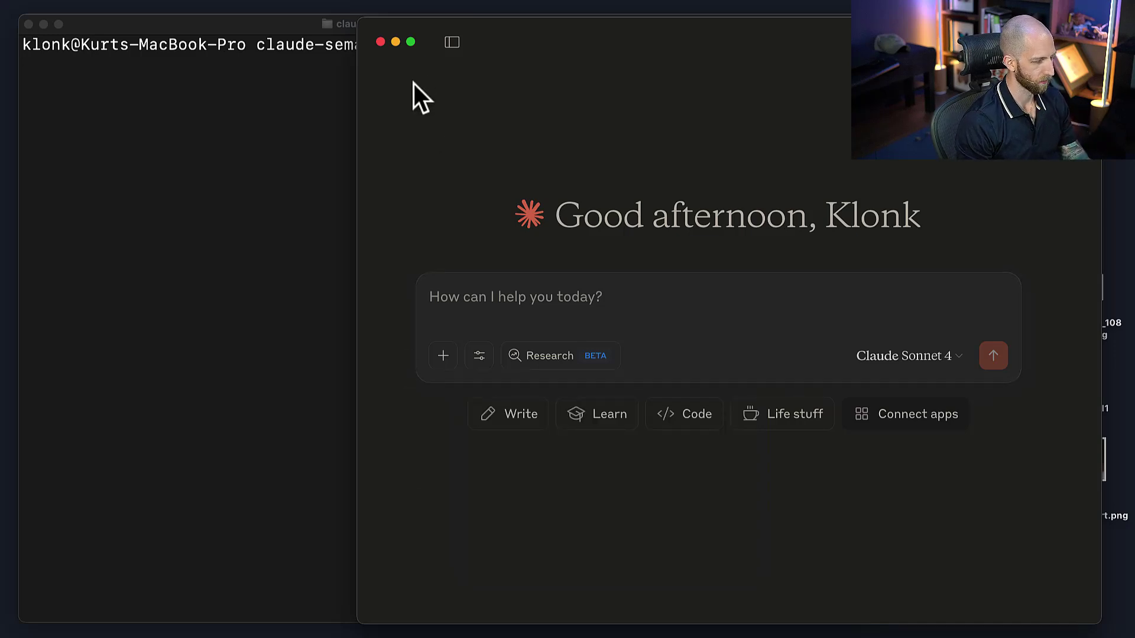
key(super+q)
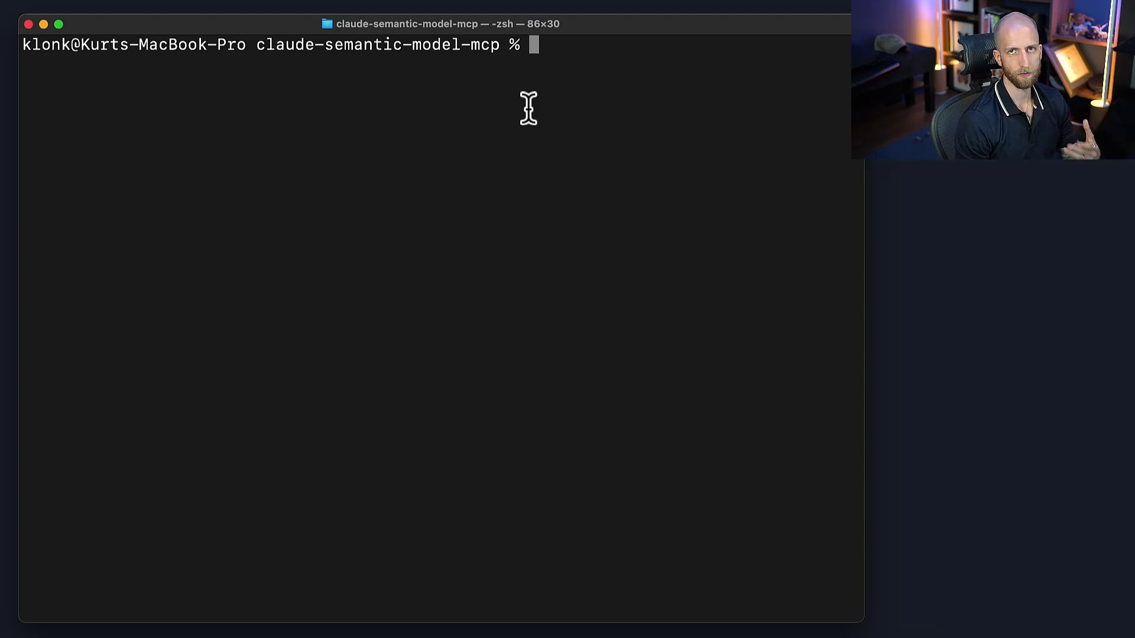
Run az login in the terminal, sign in with the already signed-in Microsoft account, and accept the default subscription.
text(cd /Users/klonk/Desktop/claude-semantic-model-mcp python3 claude-semantic-model.mcp.py)
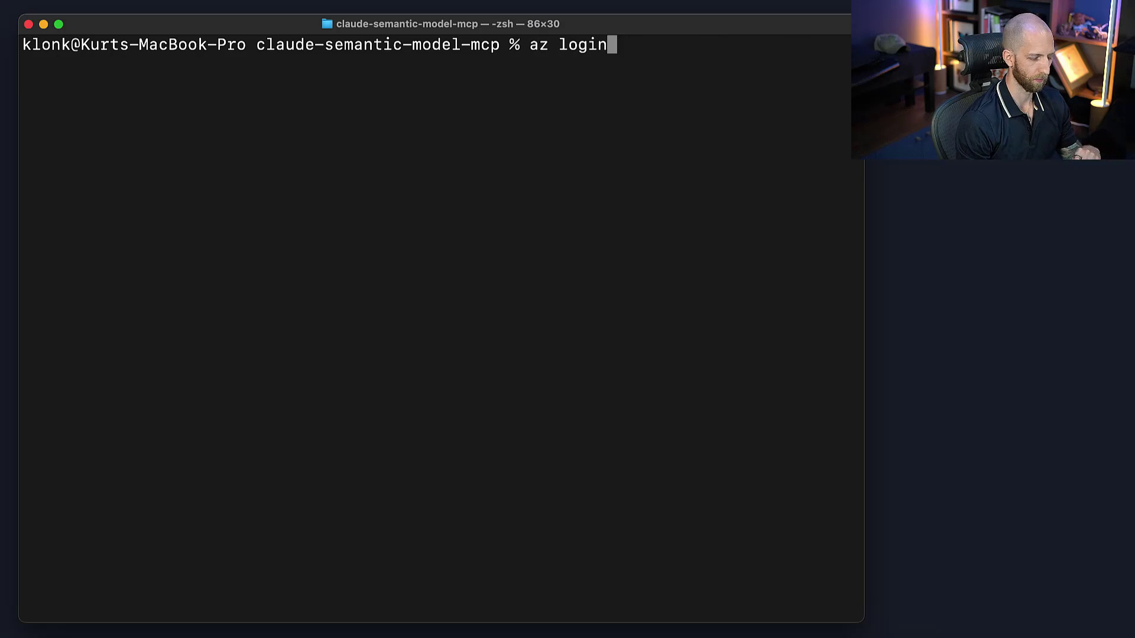
key(Return)
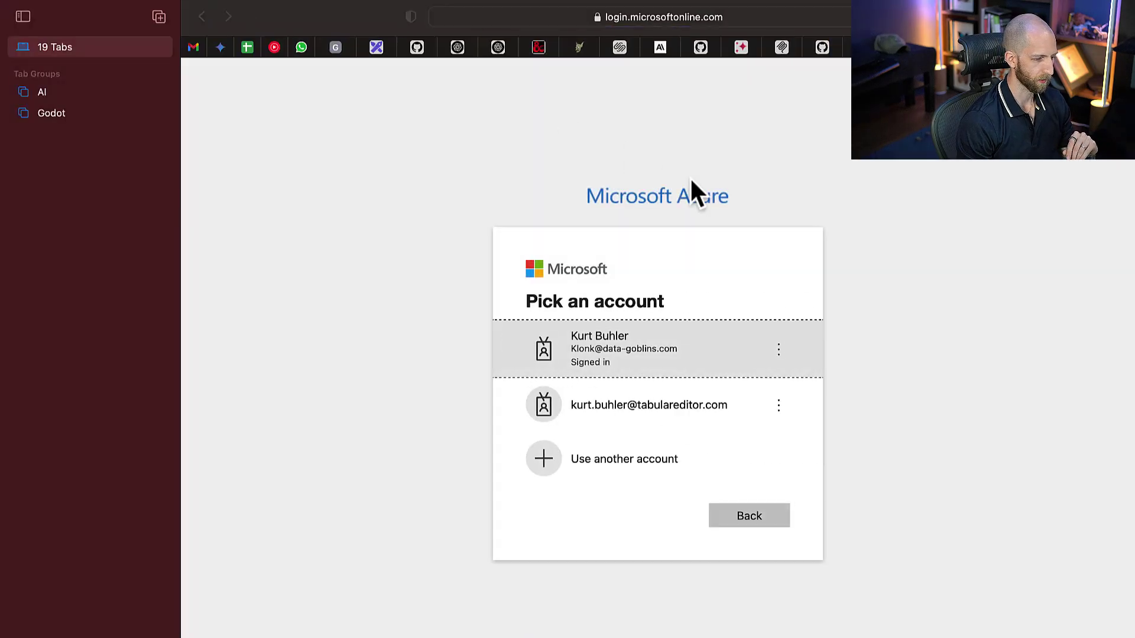
click(631, 347)
click(585, 114)
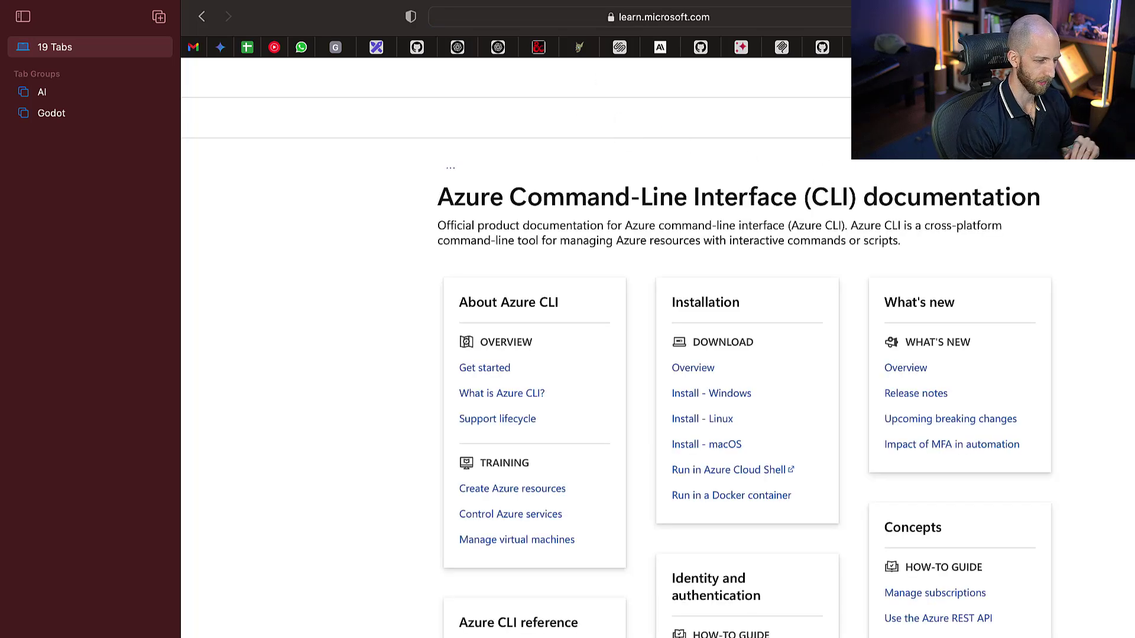
key(super+Tab)
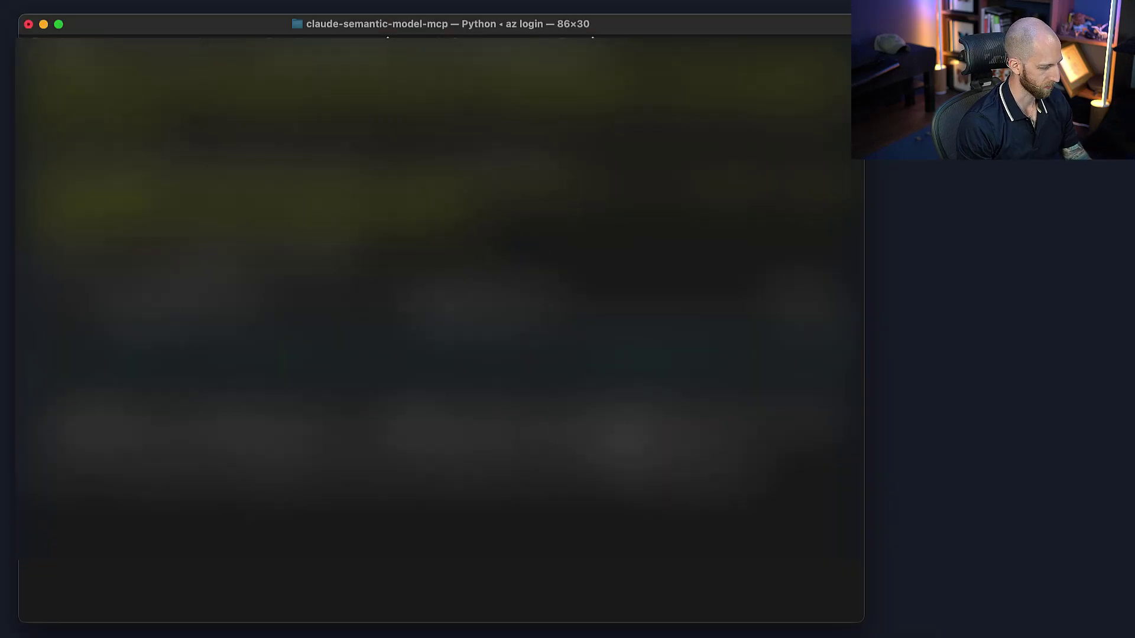
key(Return)
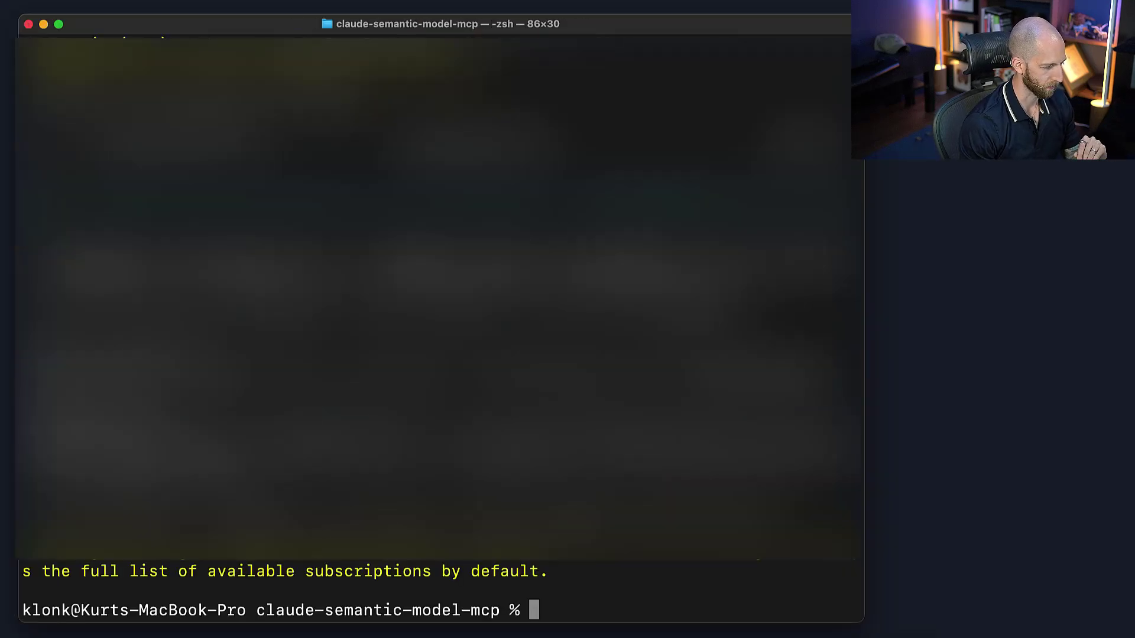
Change to the claude-semantic-model-mcp folder on the Desktop and run claude-semantic-model.mcp.py with python3.
text(cd /Users/klonk/Desktop/claude-semantic-model-mcp python3 claude-semantic-model.mcp.py)
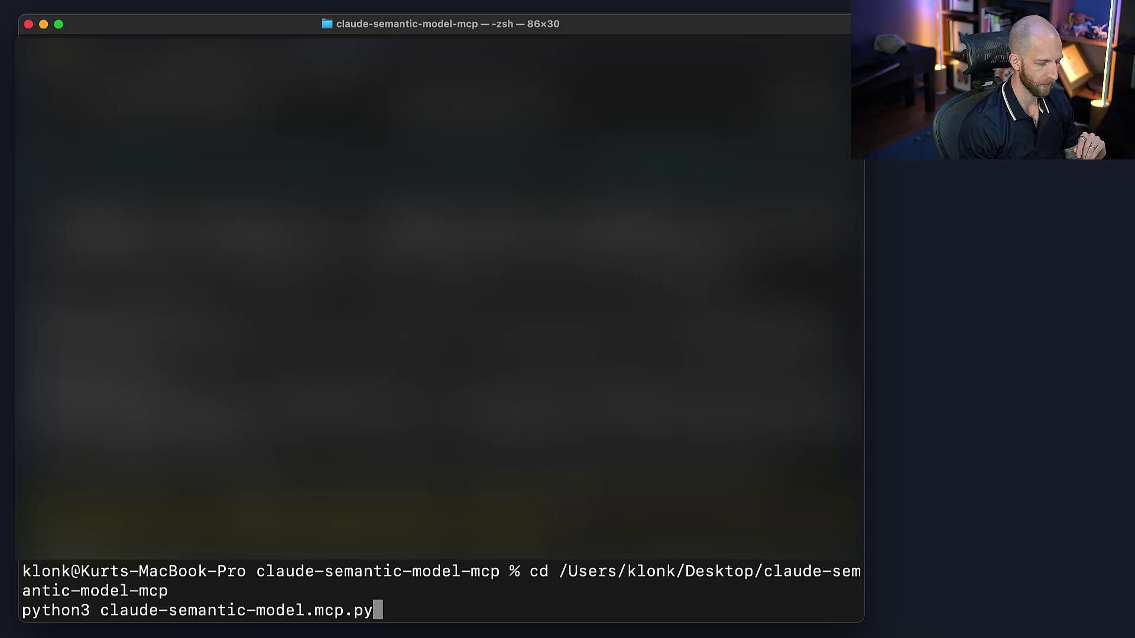
key(Return)
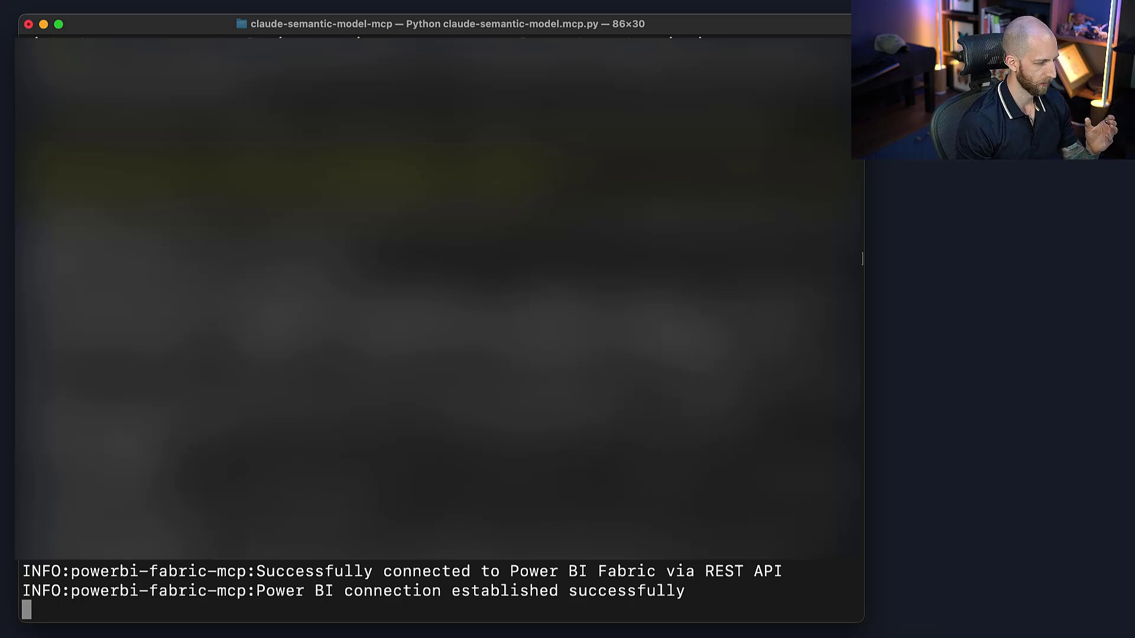
Narrow the terminal window, reopen Claude, and widen its window across the screen.
drag(871, 203, 299, 223)
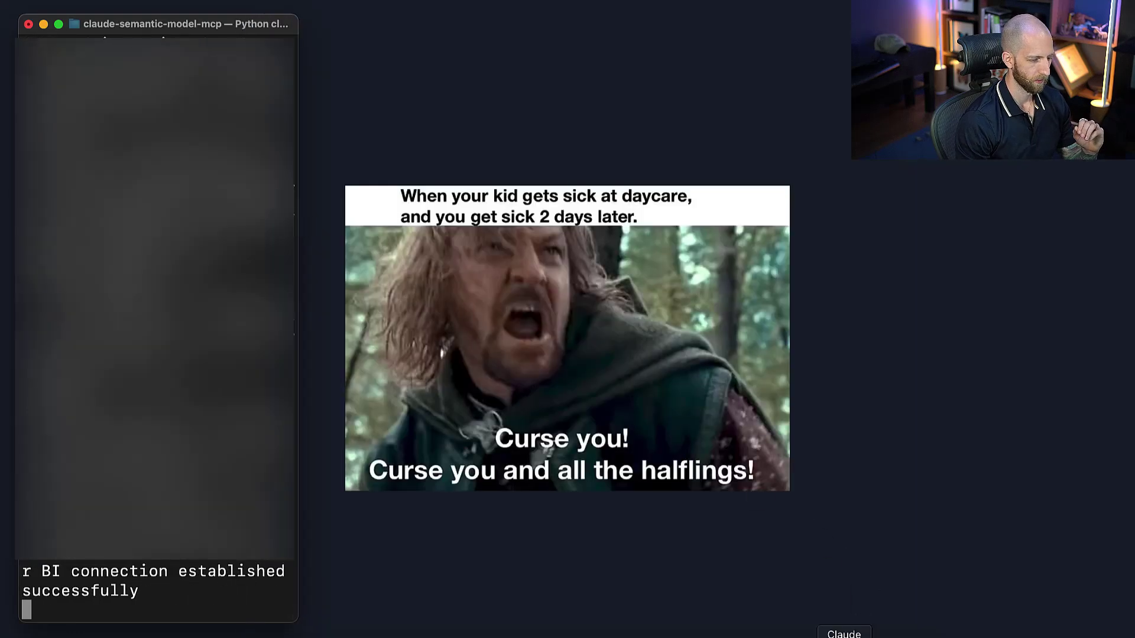
click(844, 637)
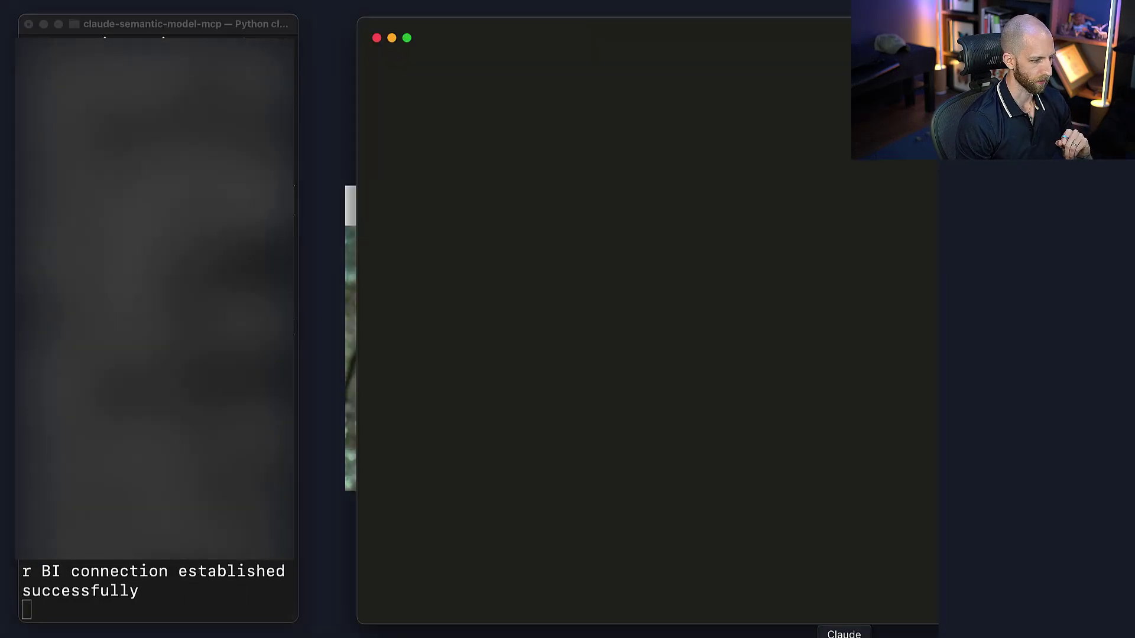
drag(357, 365, 10, 359)
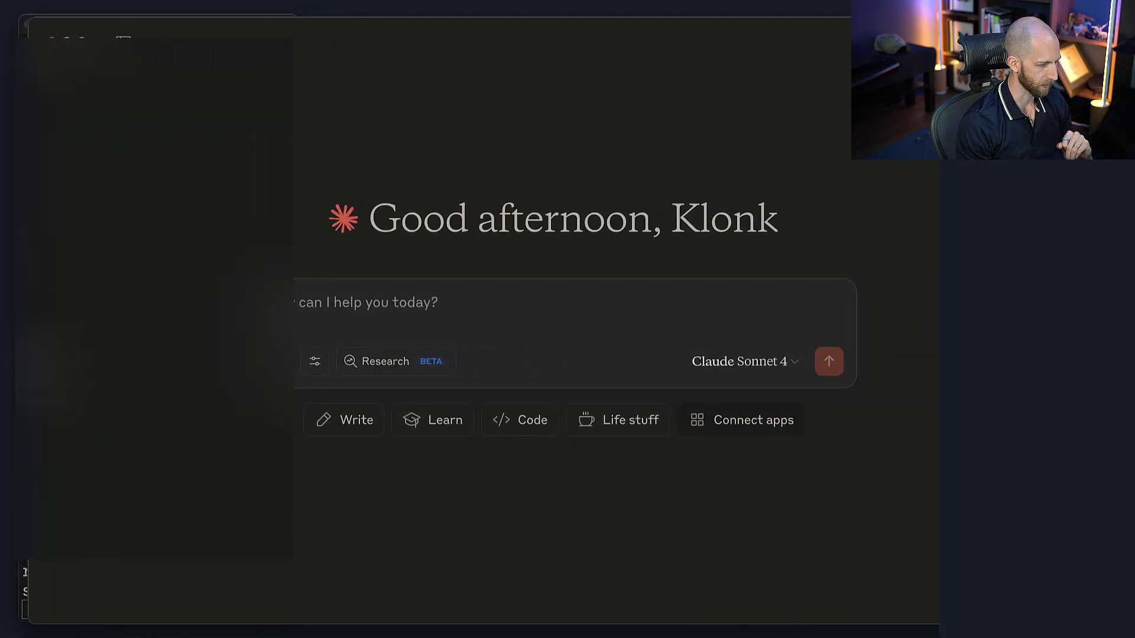
Show the sidebar and open the Workout Analysis project with its instructions and FitnessModel.bim file.
click(123, 42)
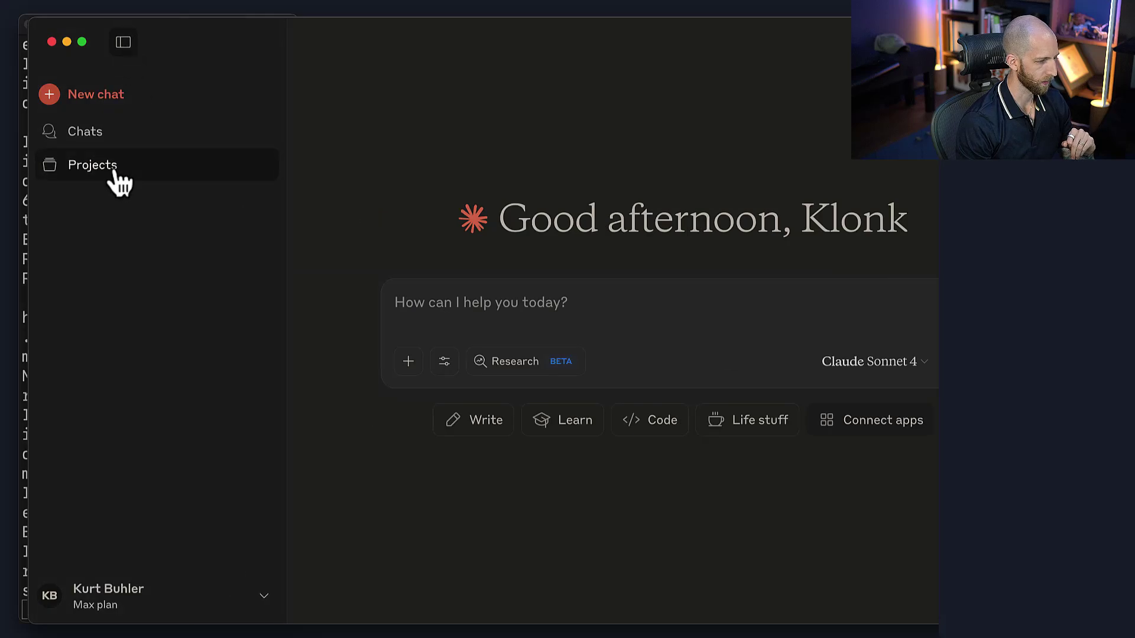
click(92, 165)
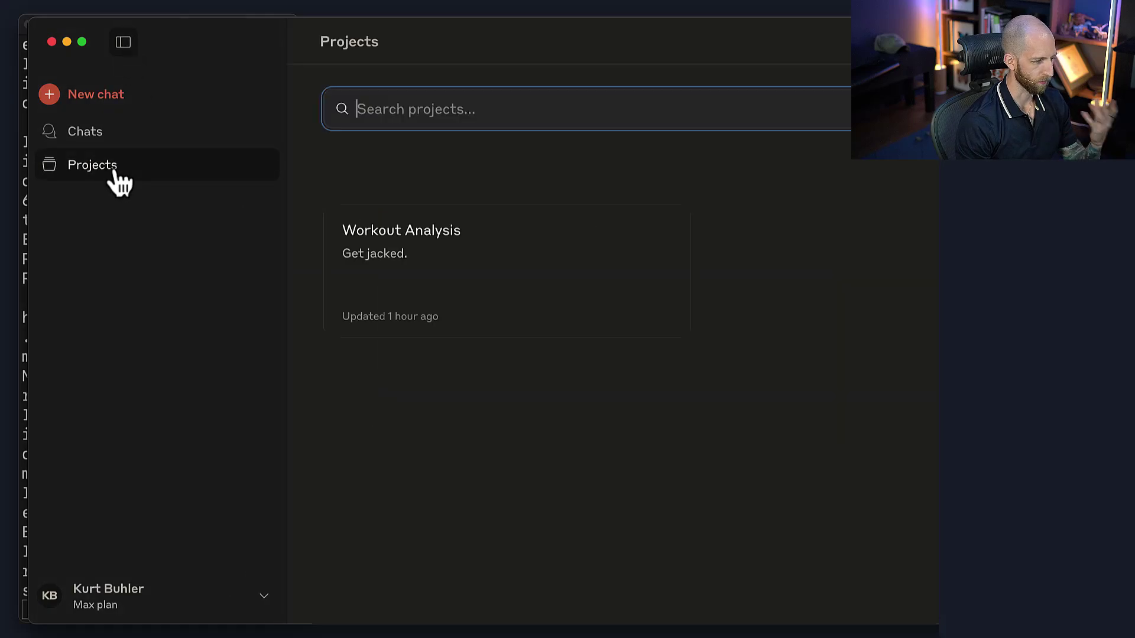
click(452, 267)
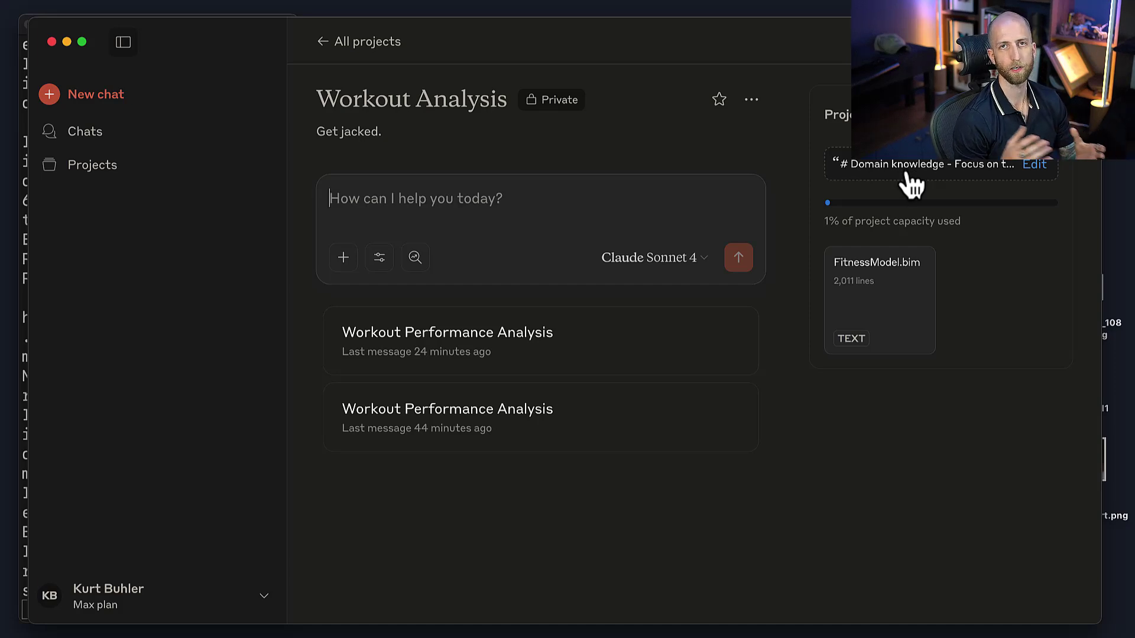
mouse_move(892, 283)
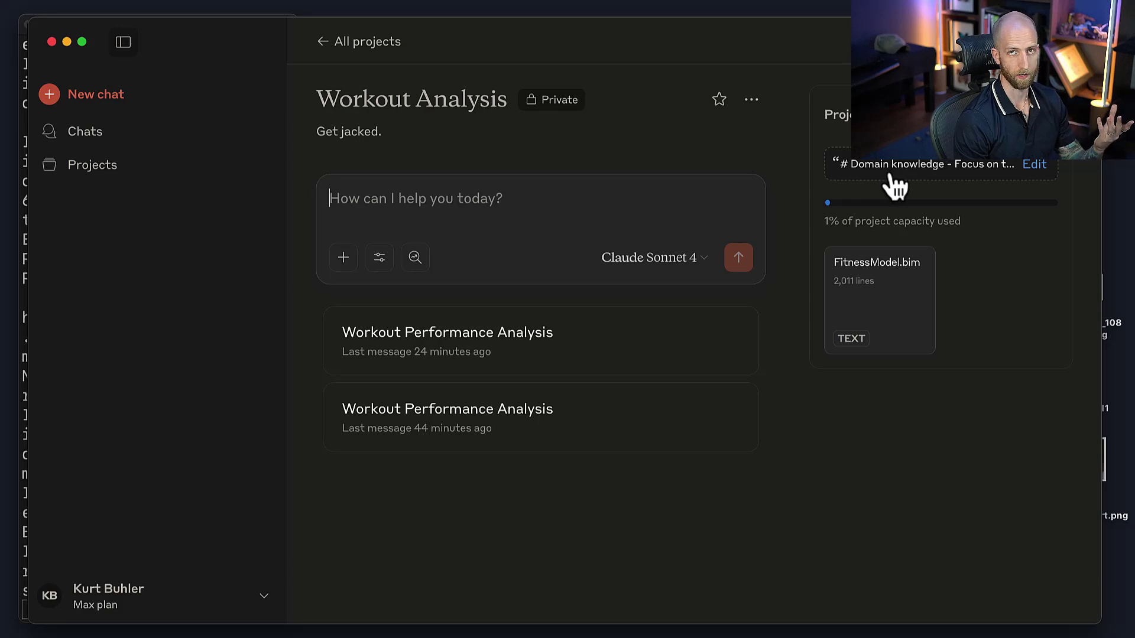
mouse_move(865, 258)
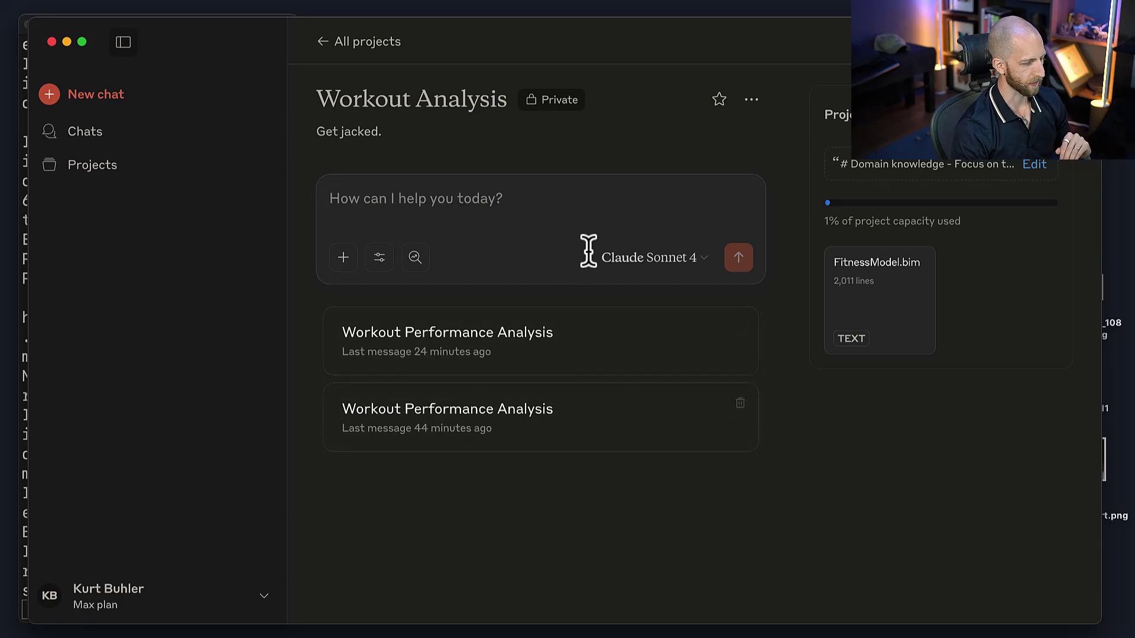
Send the prompt "Evaluate my latest workout" in a new chat of the Workout Analysis project.
text(Eva)
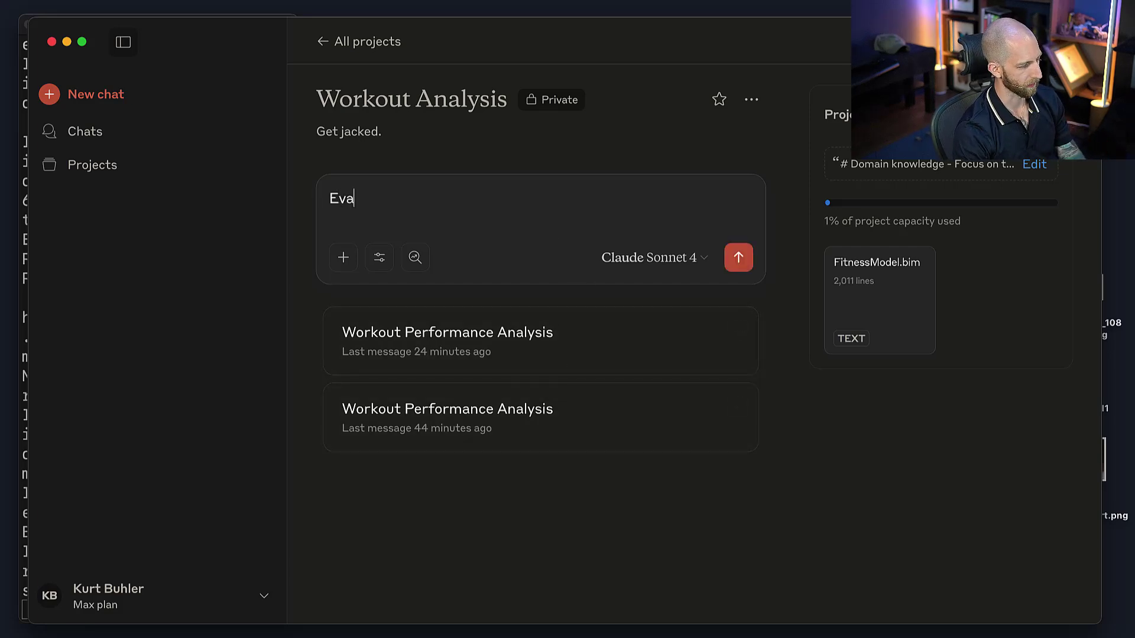
text(luate my latest workout)
key(Return)
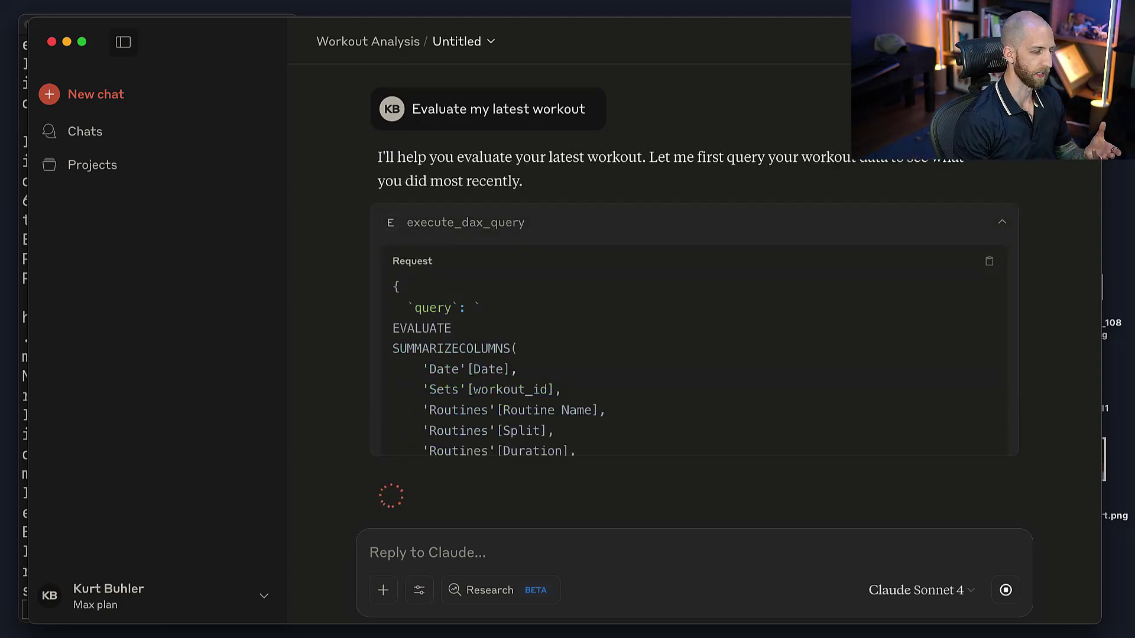
Examine the first execute_dax_query request and the date, routine name and duration given for the latest workout.
scroll(605, 247, down, 3)
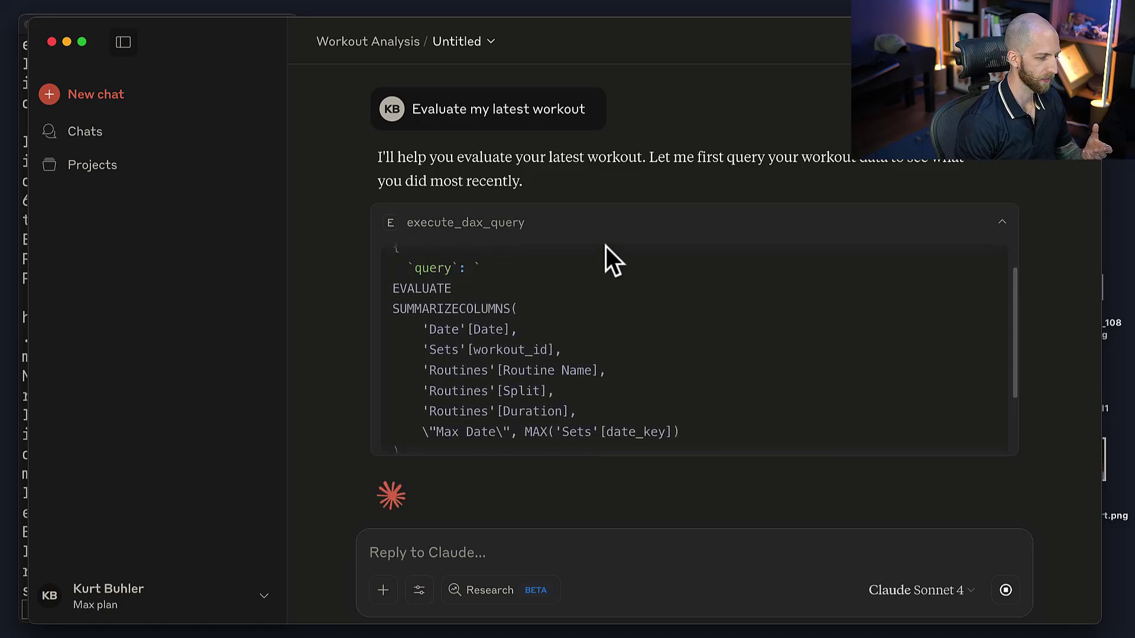
click(577, 230)
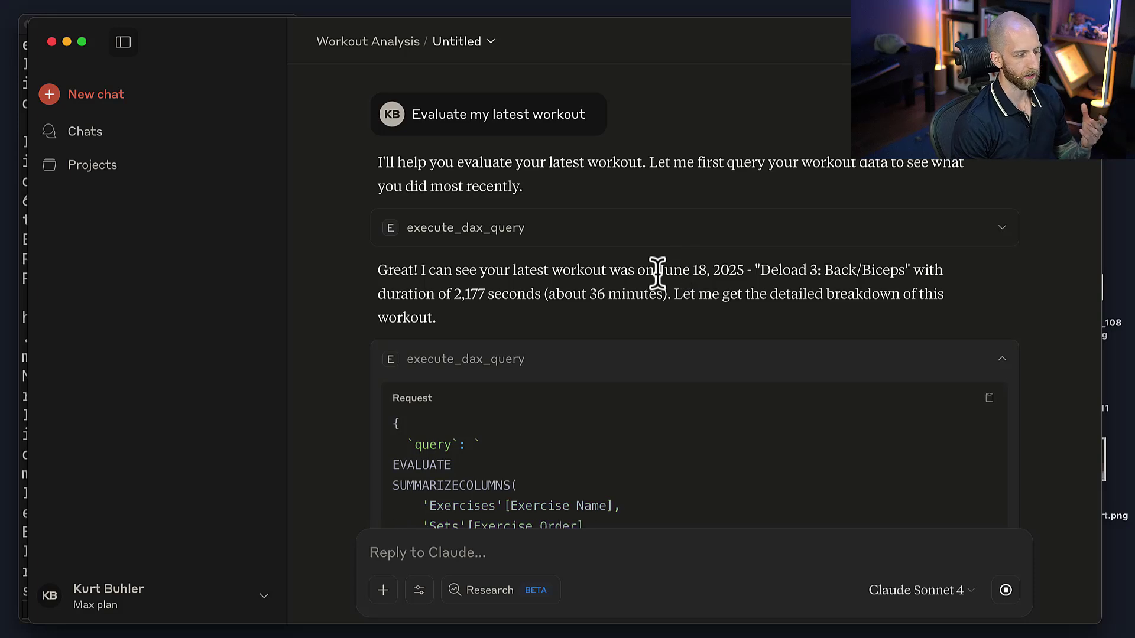
drag(658, 271, 818, 271)
click(740, 271)
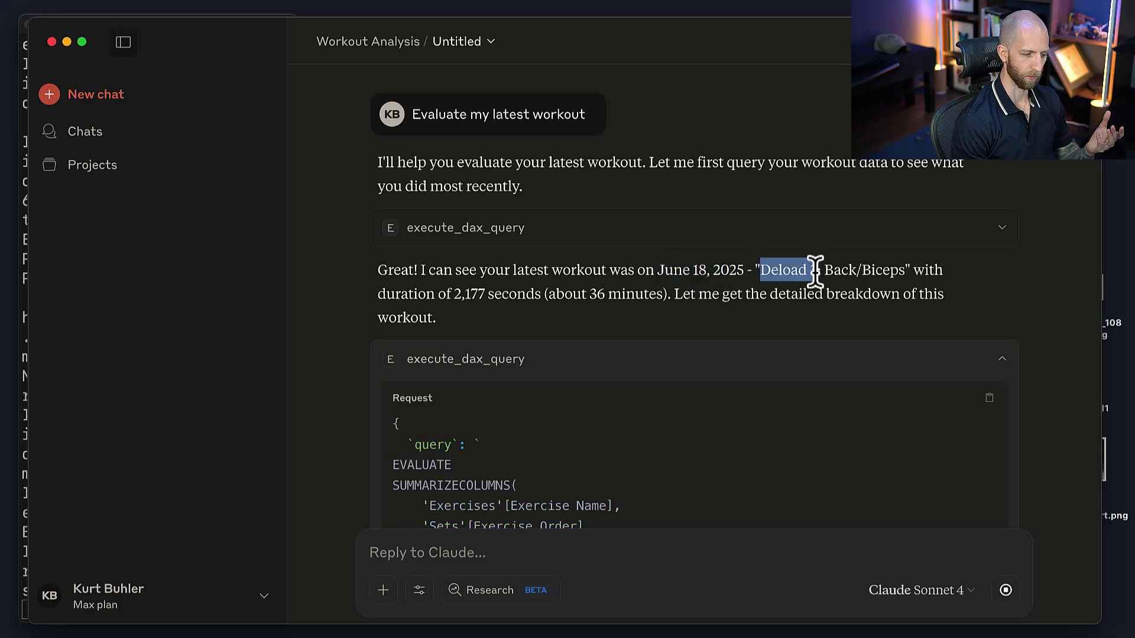
click(815, 271)
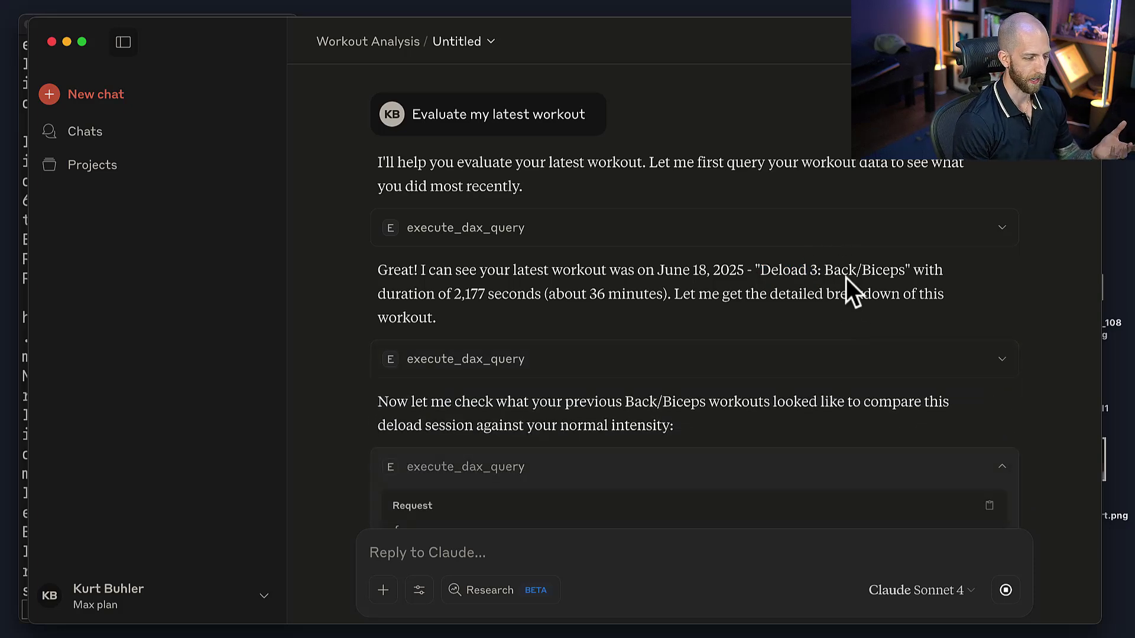
drag(456, 272, 484, 272)
click(528, 273)
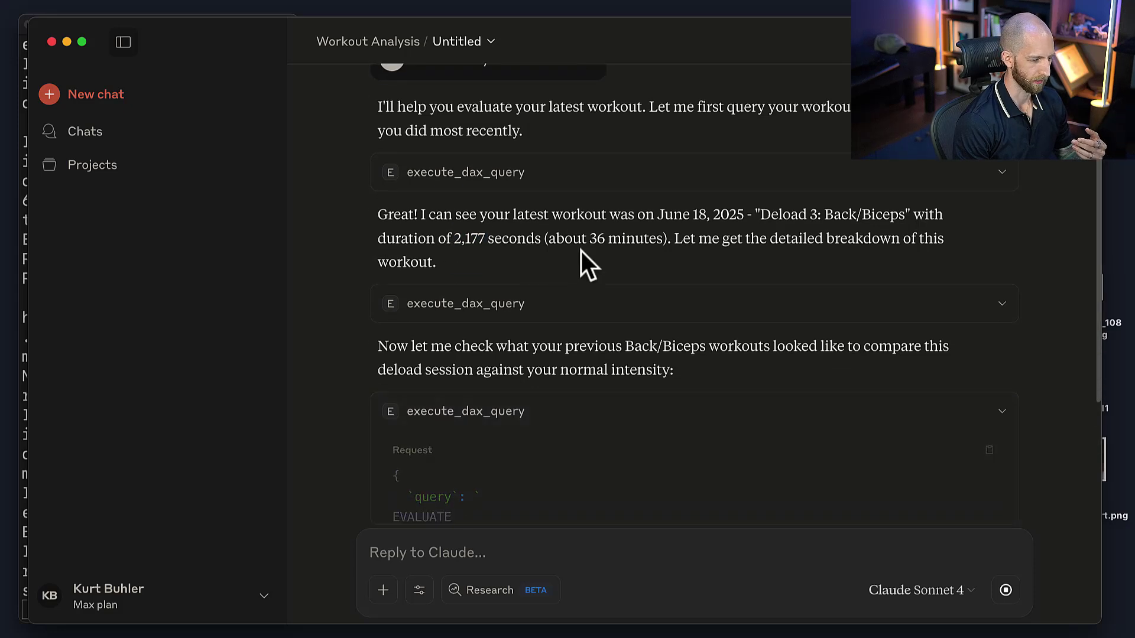
drag(589, 238, 661, 241)
click(665, 242)
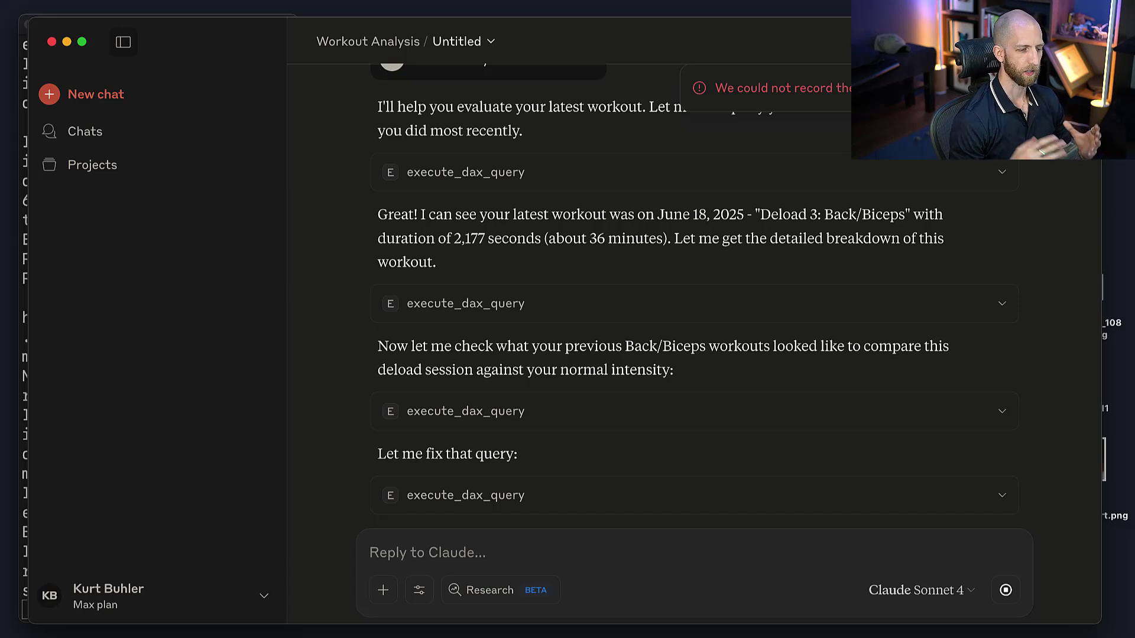
Hide the sidebar and follow the successive DAX query attempts in the reply down to the last expanded query.
click(123, 42)
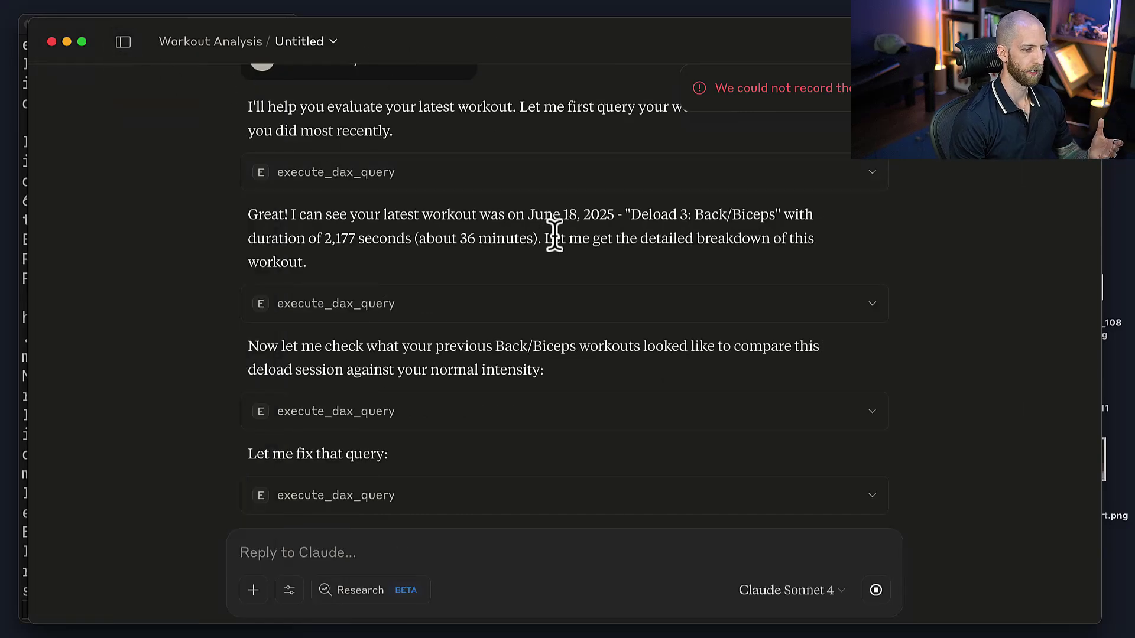
scroll(923, 340, down, 2)
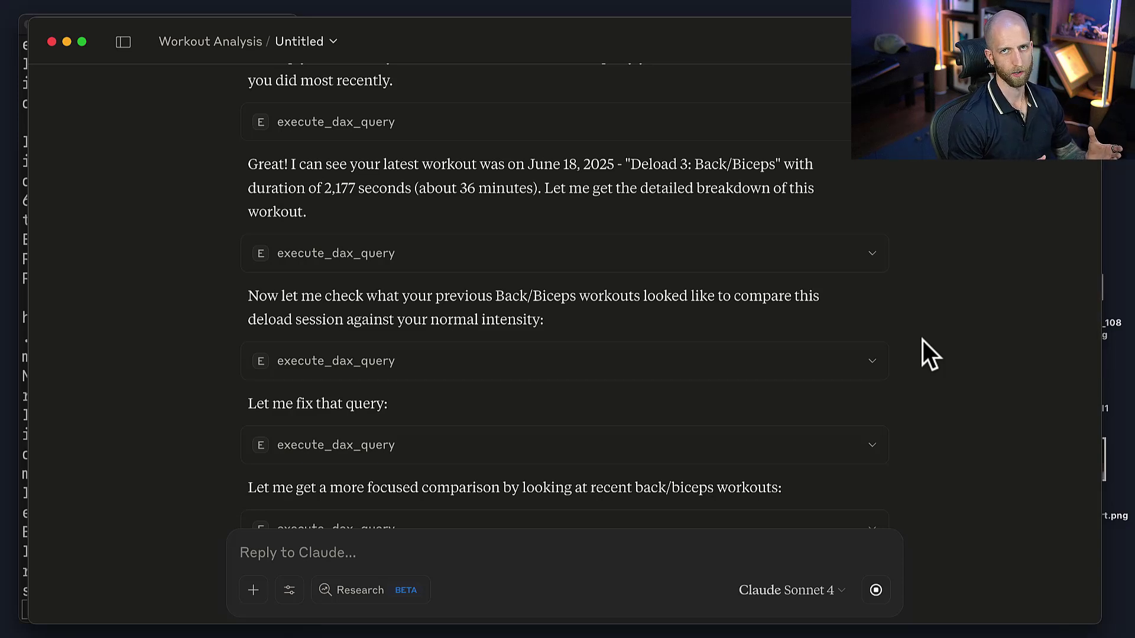
scroll(923, 340, down, 5)
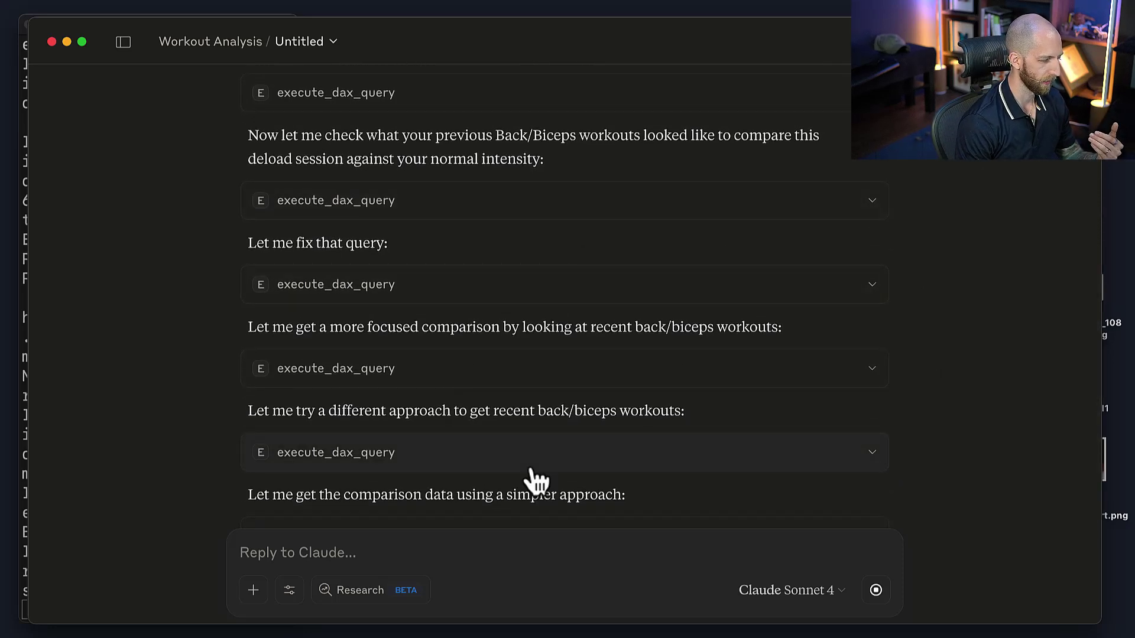
scroll(532, 479, down, 2)
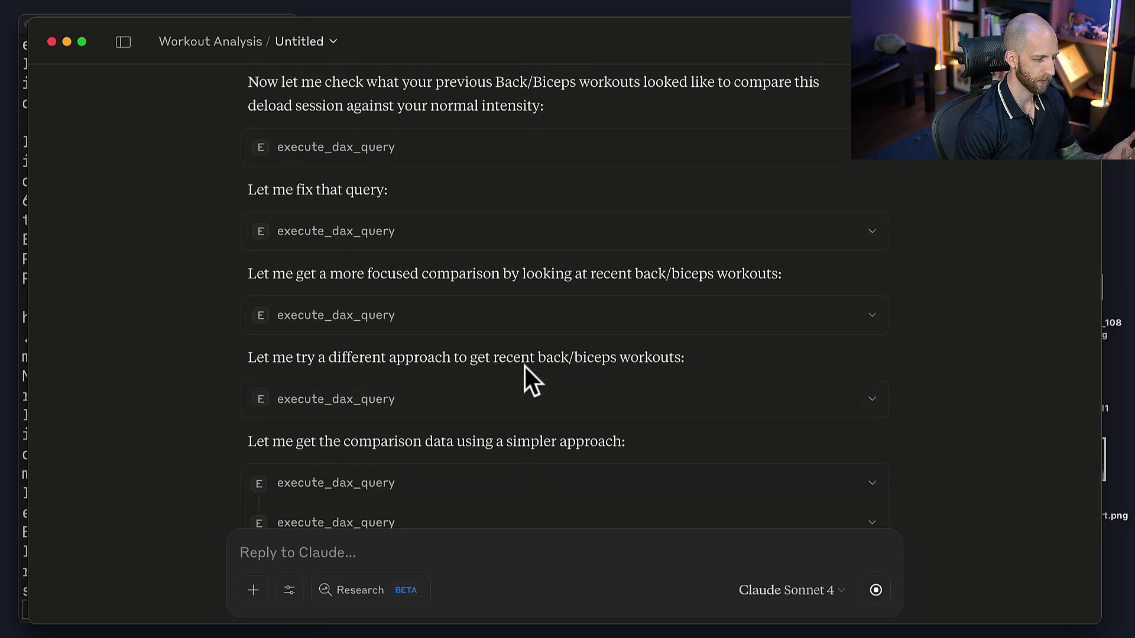
scroll(526, 373, down, 5)
scroll(528, 381, down, 2)
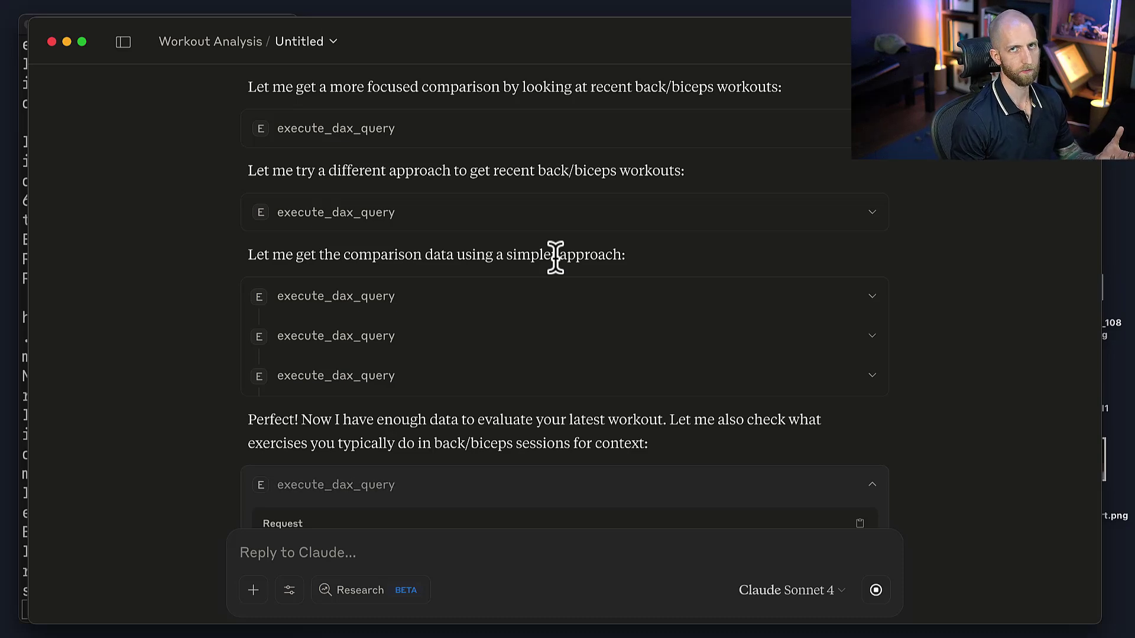
scroll(556, 257, down, 4)
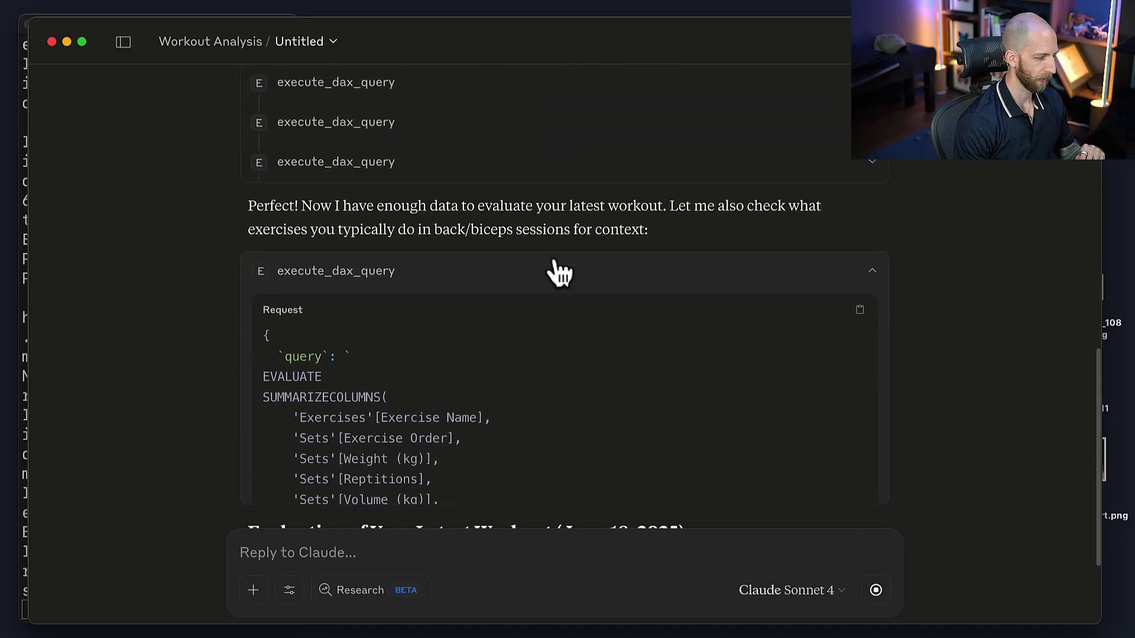
click(556, 274)
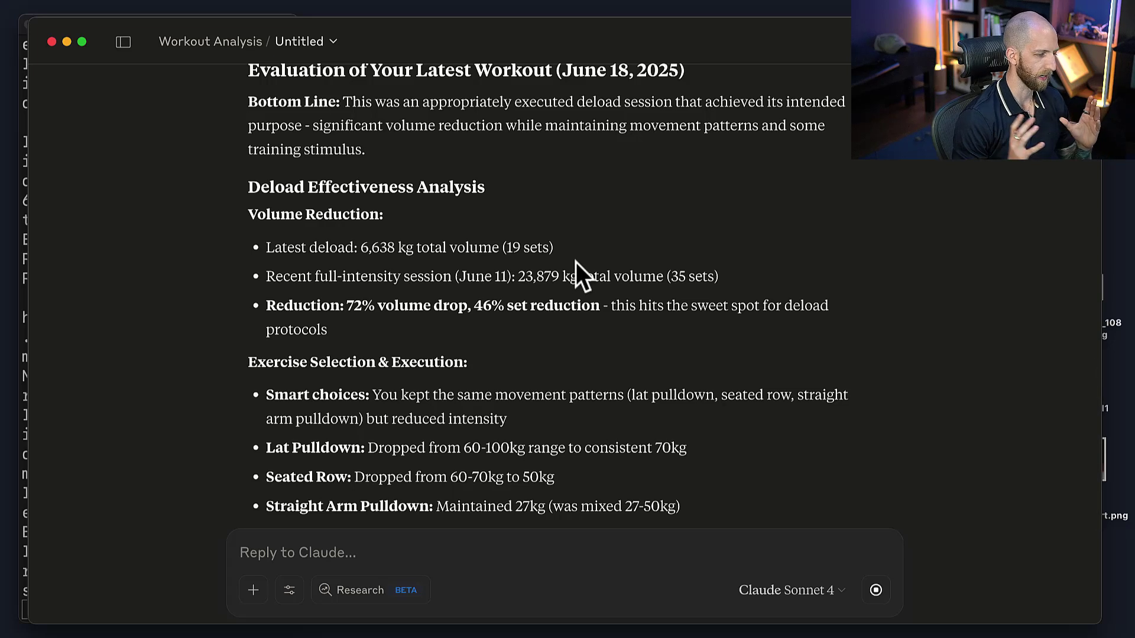
Read the evaluation's volume reduction figures, its exercise selection notes and the start of the critical assessment.
drag(554, 247, 264, 245)
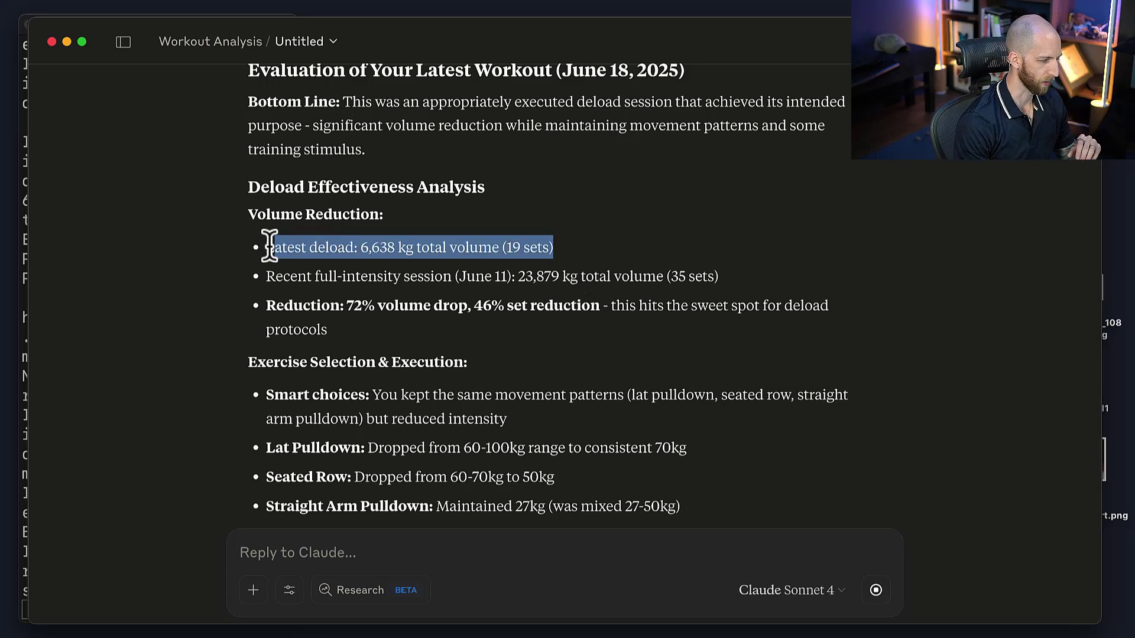
triple_click(436, 284)
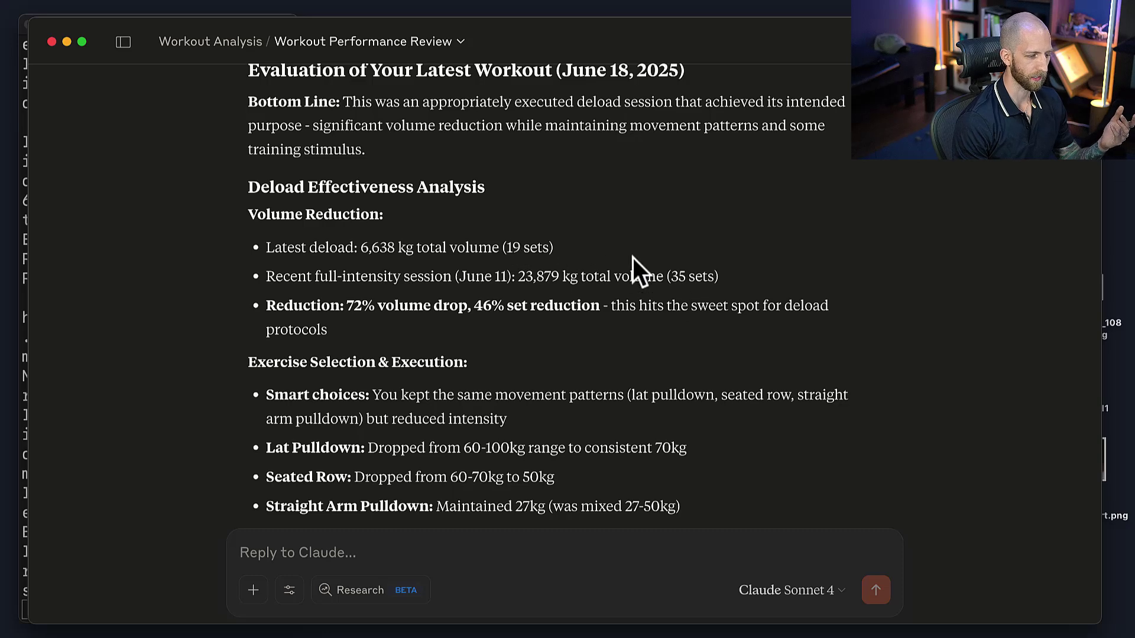
scroll(632, 258, down, 2)
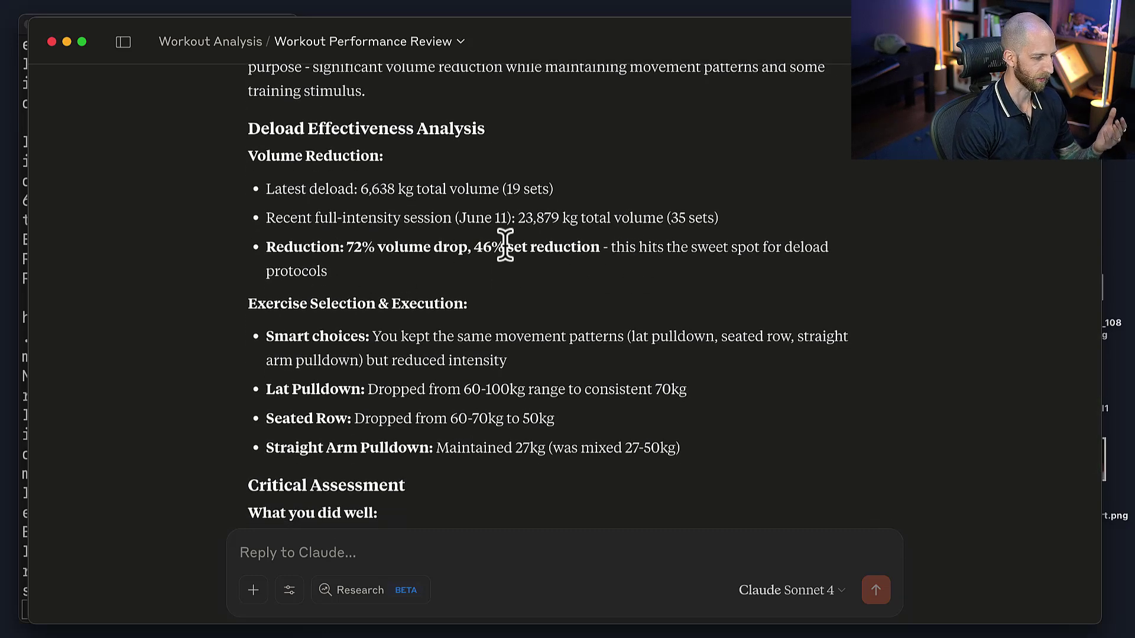
scroll(393, 302, down, 2)
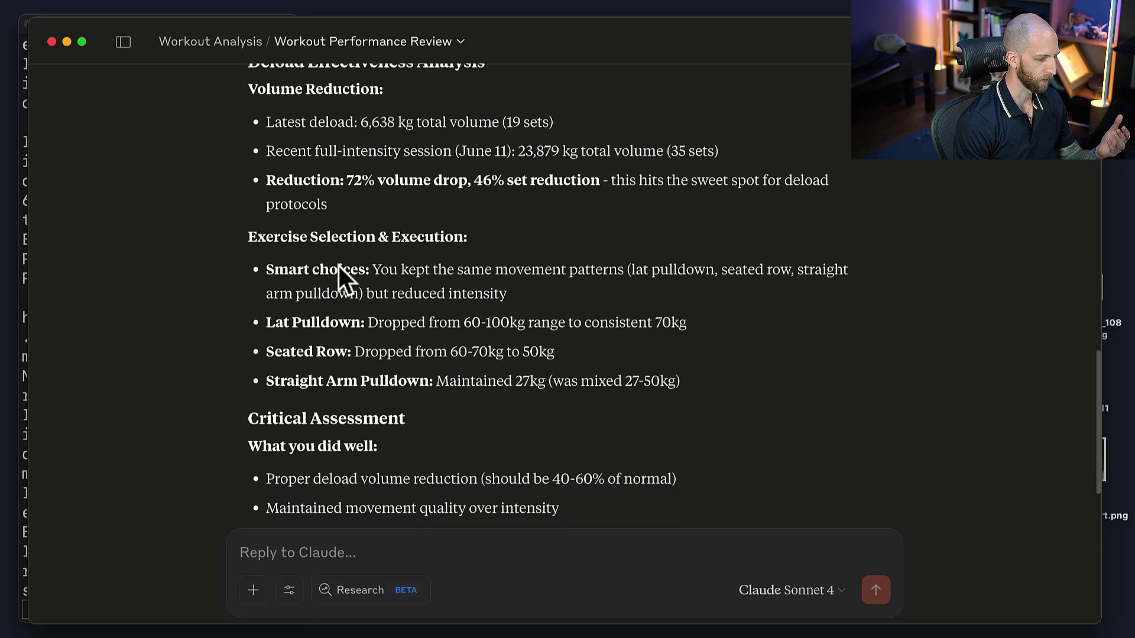
scroll(482, 319, down, 6)
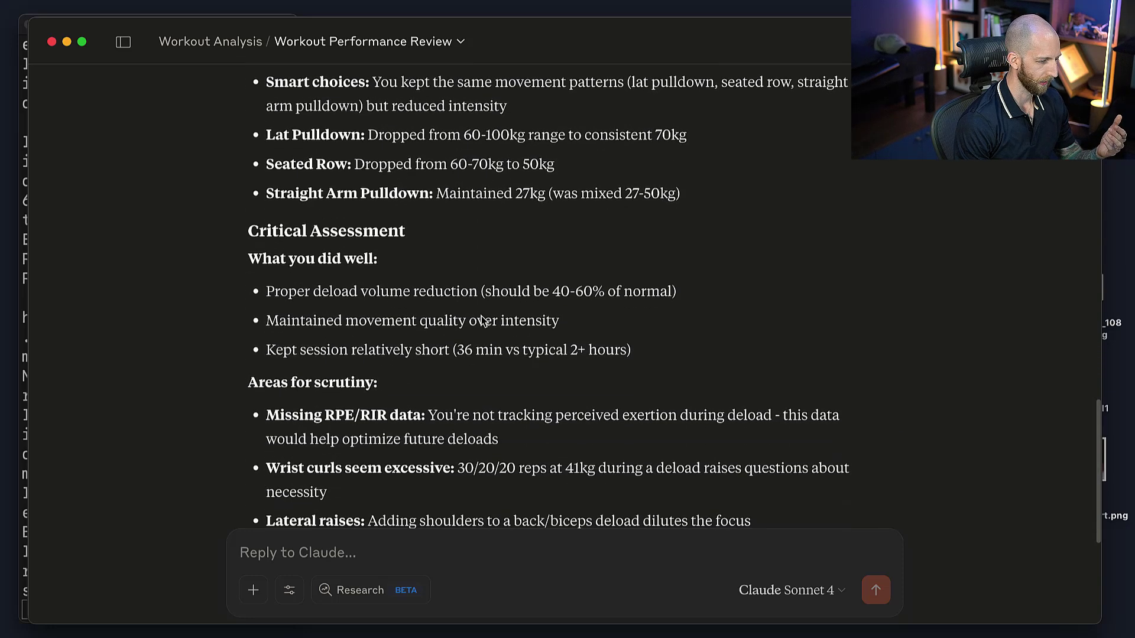
scroll(419, 289, down, 4)
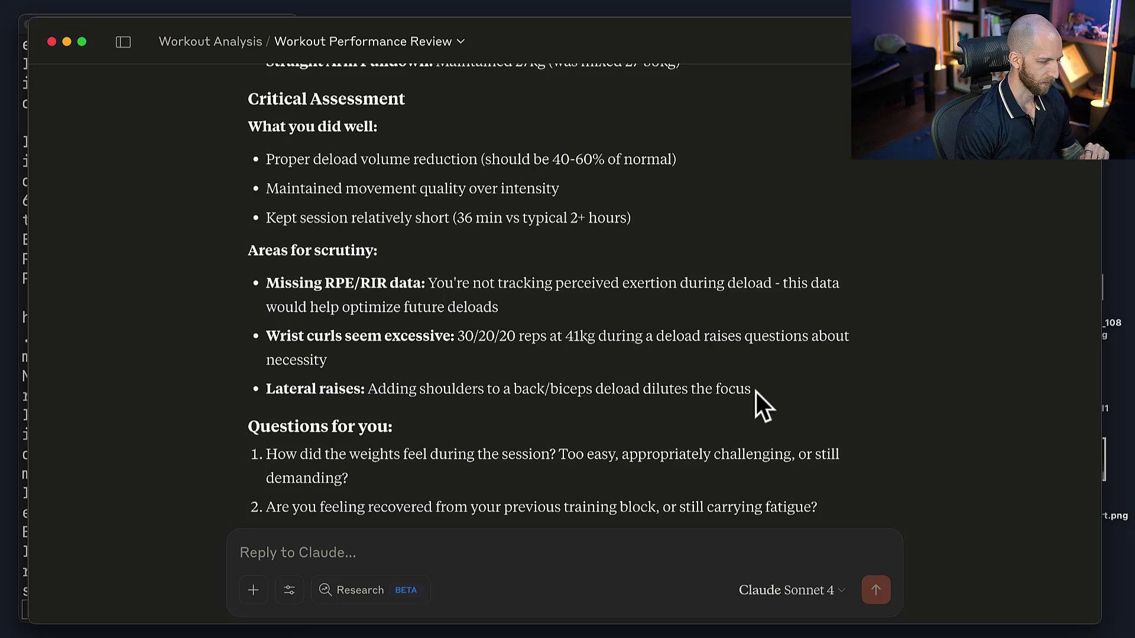
Review the areas for scrutiny, especially lateral raises and wrist curls, and the follow-up questions ending the evaluation.
drag(757, 392, 431, 393)
click(431, 392)
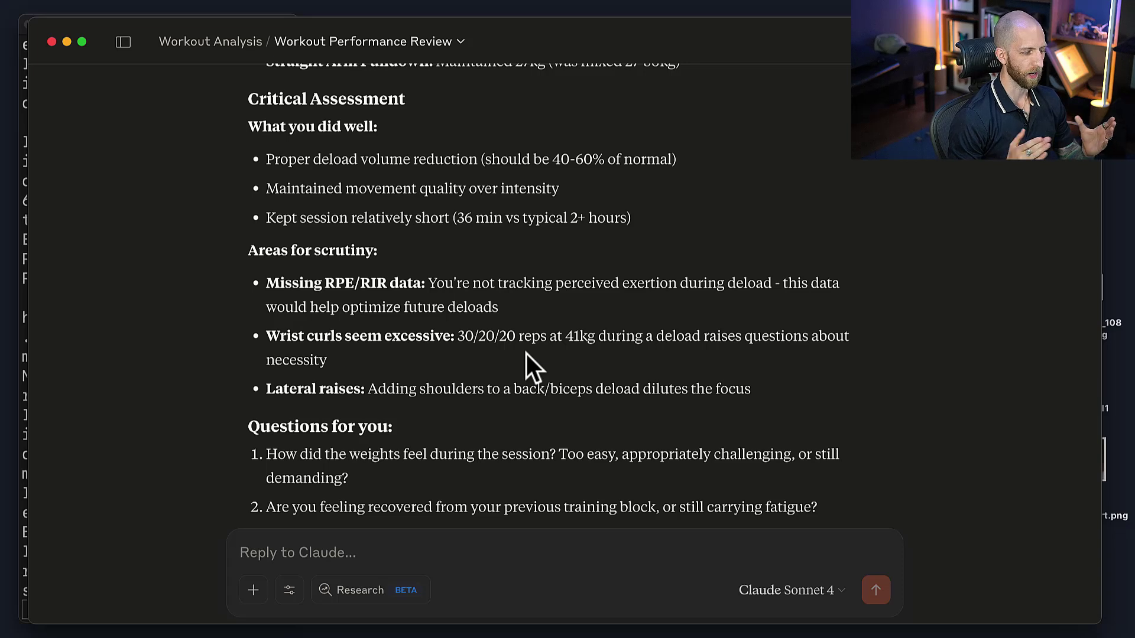
drag(267, 335, 451, 339)
click(462, 356)
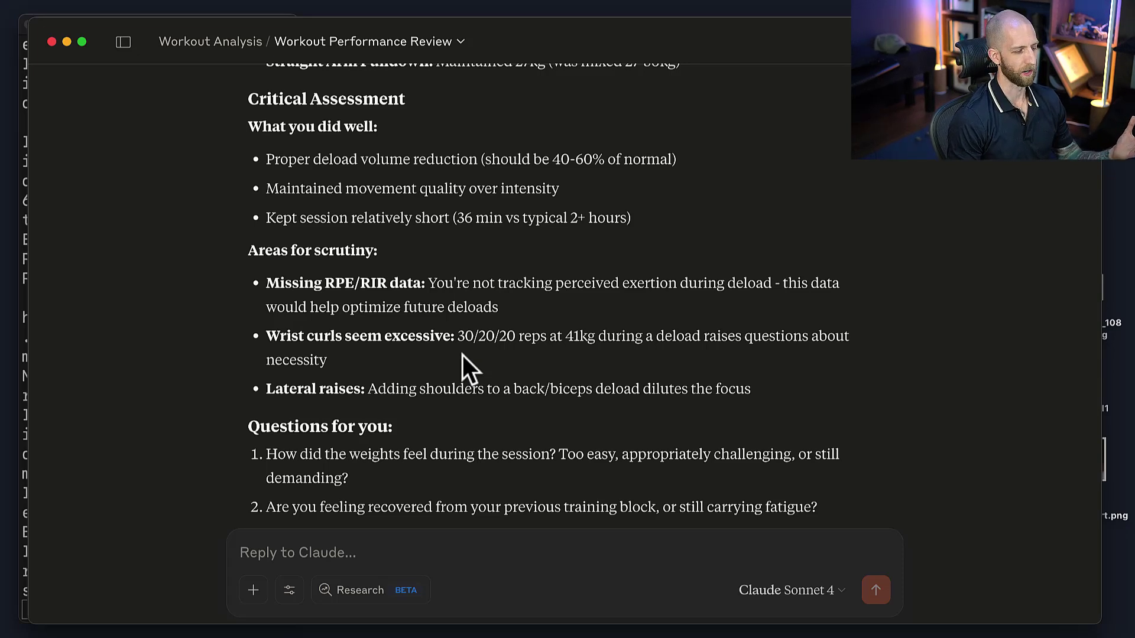
scroll(462, 356, down, 1)
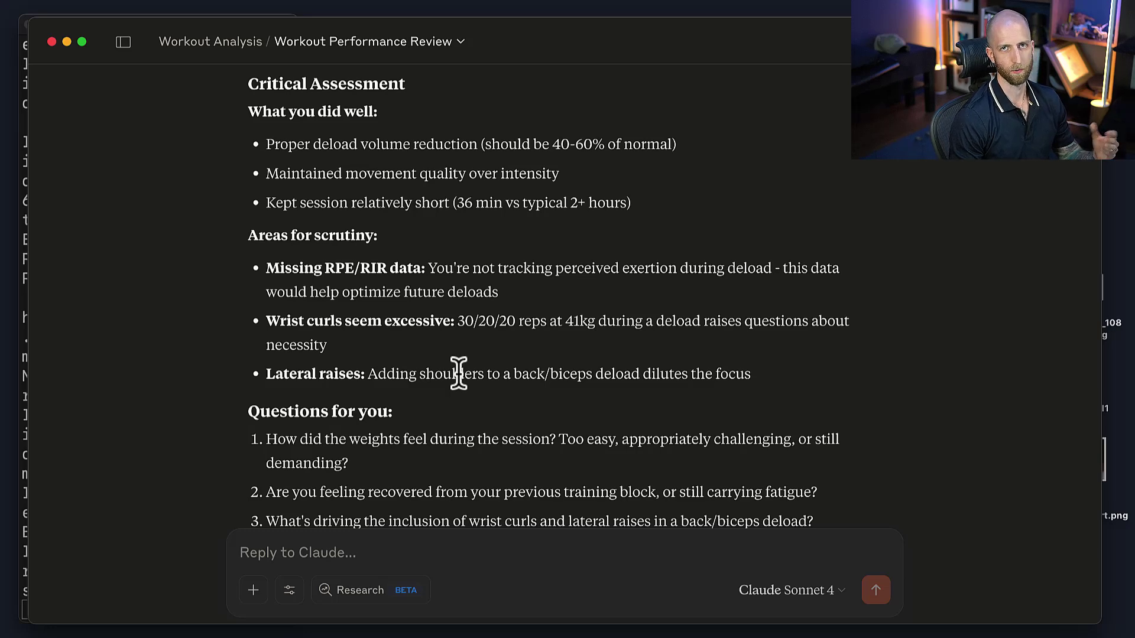
scroll(458, 374, down, 5)
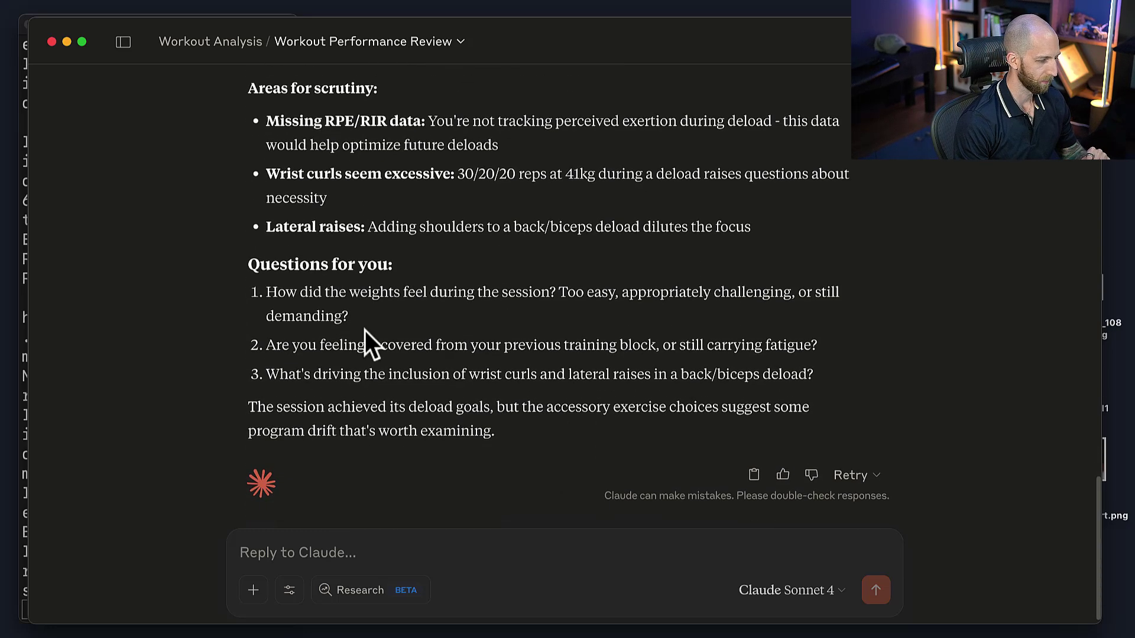
drag(267, 292, 616, 375)
click(617, 374)
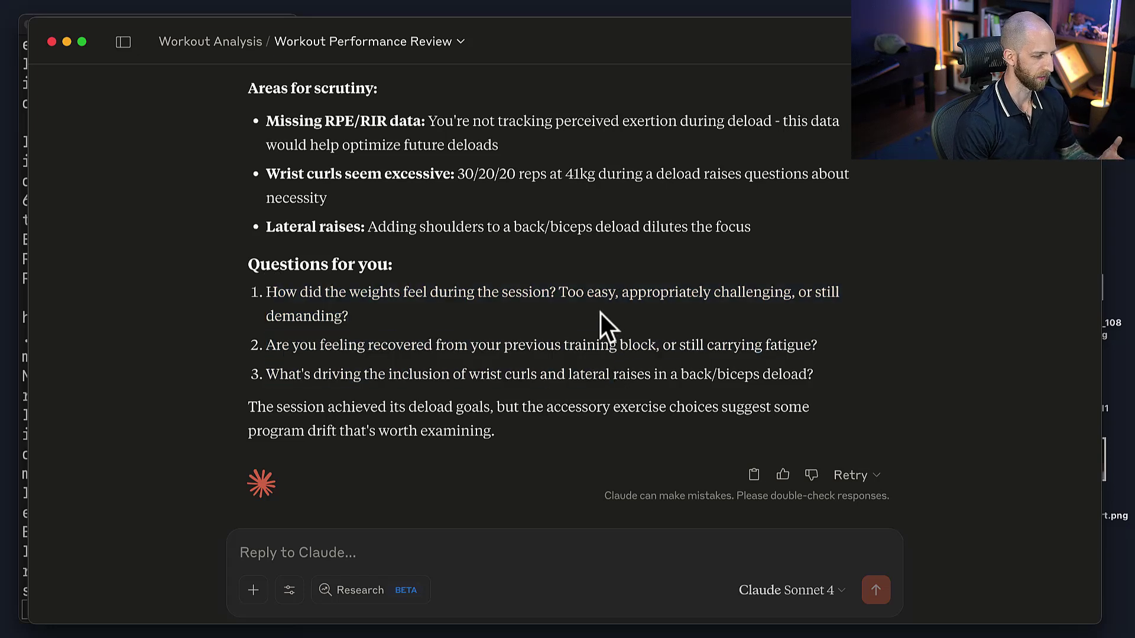